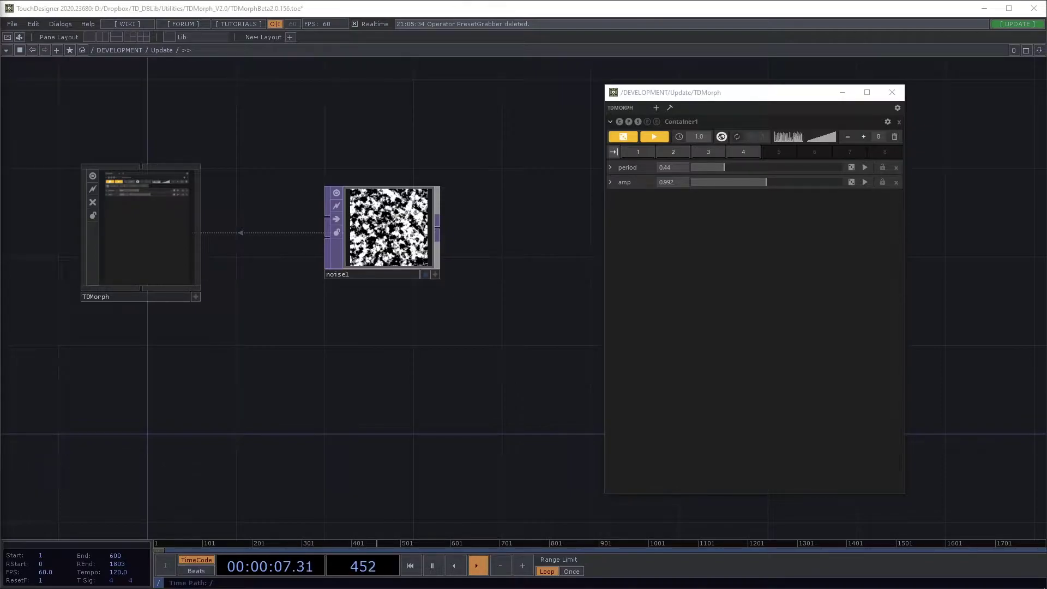
Step: Add a Preset Grabber from TDMorph's tools to the network, then close the TDMorph window
click(670, 108)
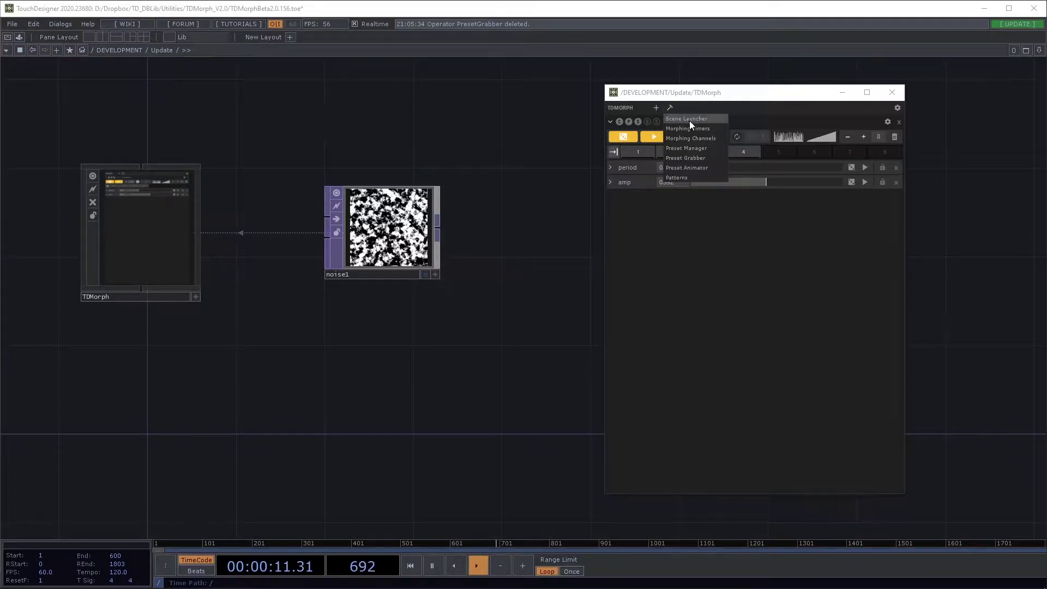
click(706, 157)
drag(314, 382, 494, 354)
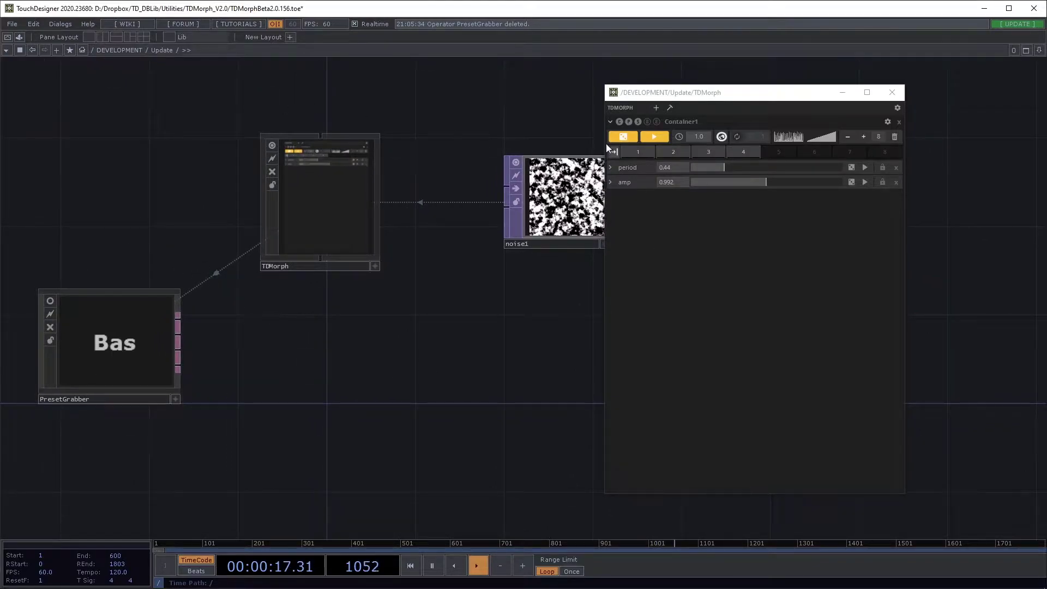
click(892, 92)
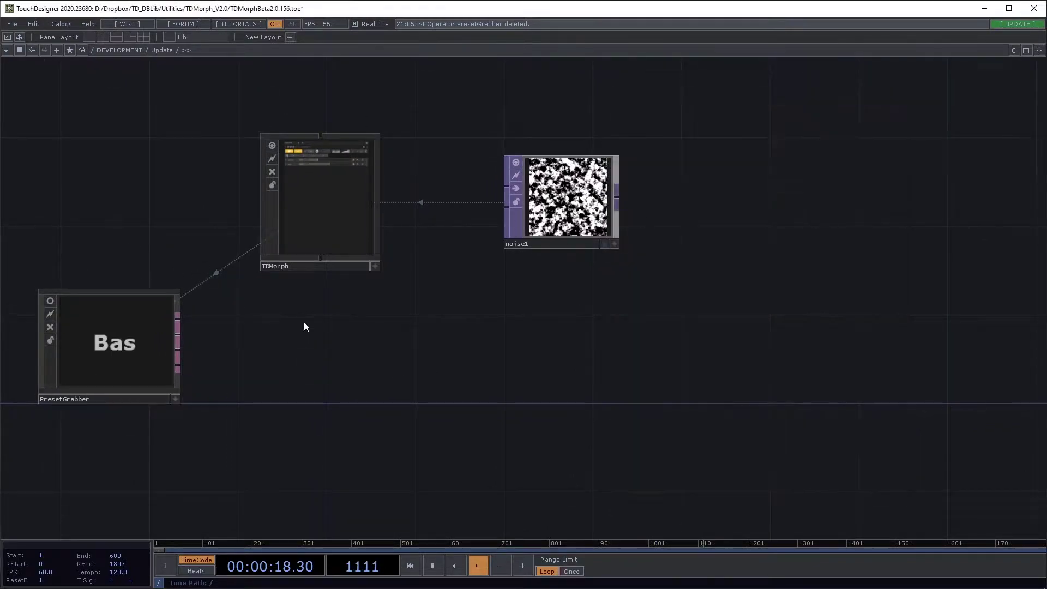
Step: Select the PresetGrabber component and examine its preset manager path and its outputs beside the TDMorph component
click(119, 351)
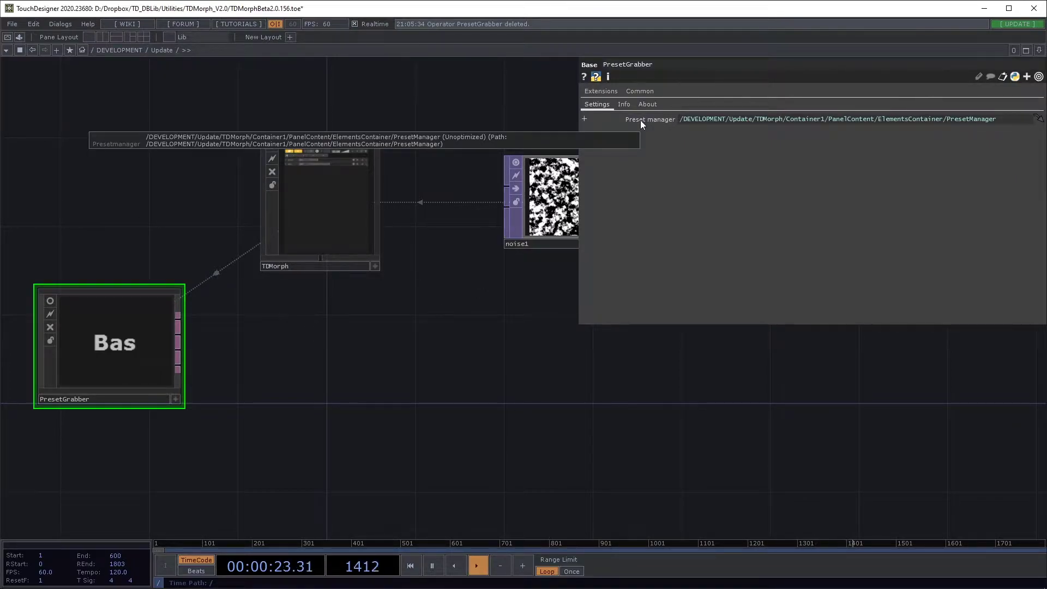
drag(423, 409, 432, 401)
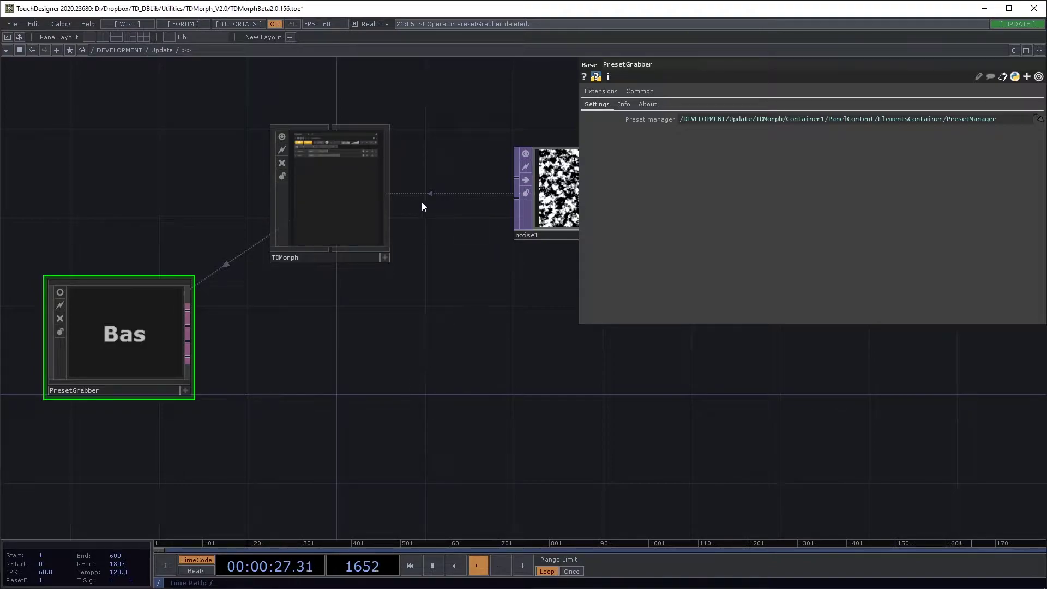
scroll(327, 120, up, 2)
scroll(246, 322, down, 2)
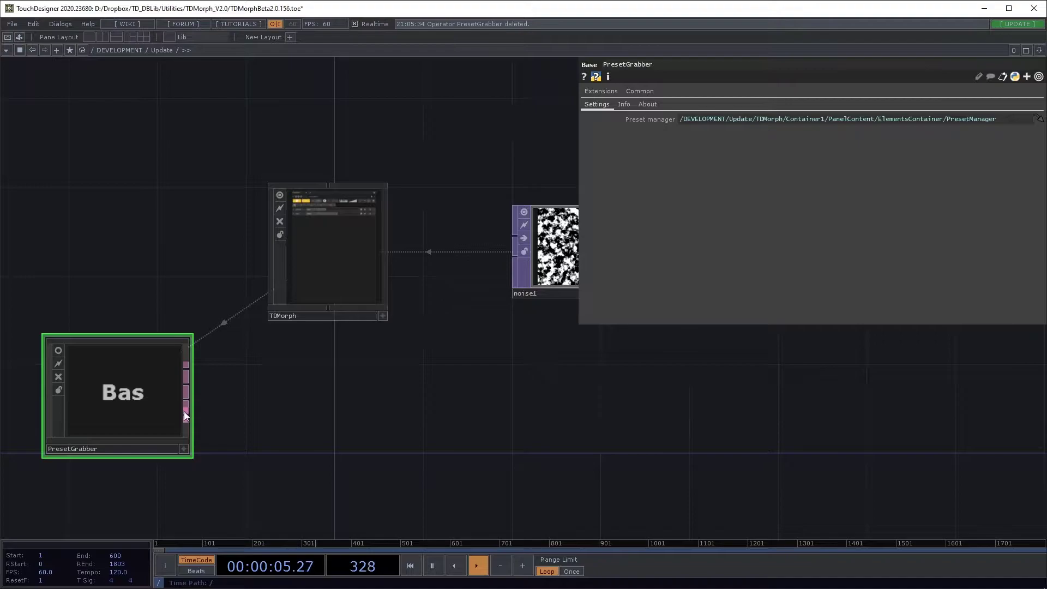
drag(218, 390, 254, 296)
scroll(254, 297, down, 2)
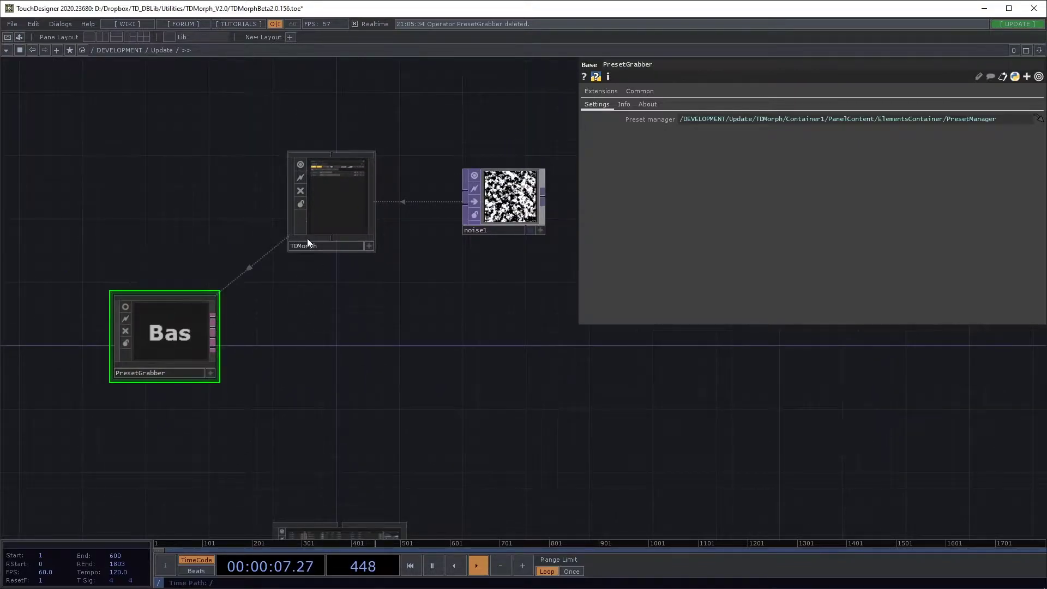
Step: Open the TDMorph component's panel in its own window and place it beside the PresetGrabber
right_click(329, 215)
click(349, 191)
drag(350, 22, 794, 151)
scroll(257, 327, up, 2)
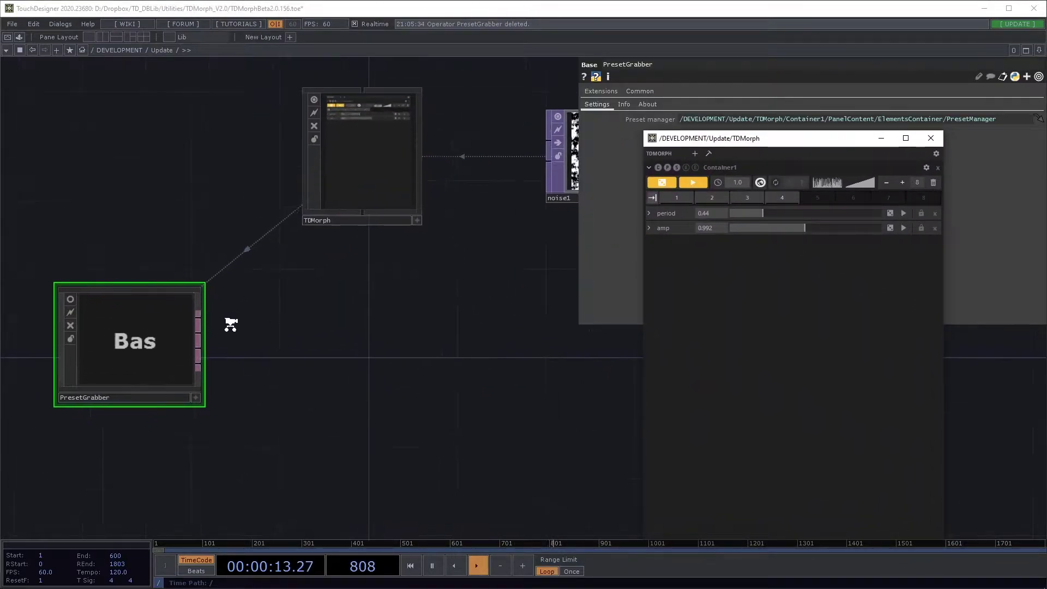
scroll(231, 328, up, 2)
middle_drag(320, 304, 290, 276)
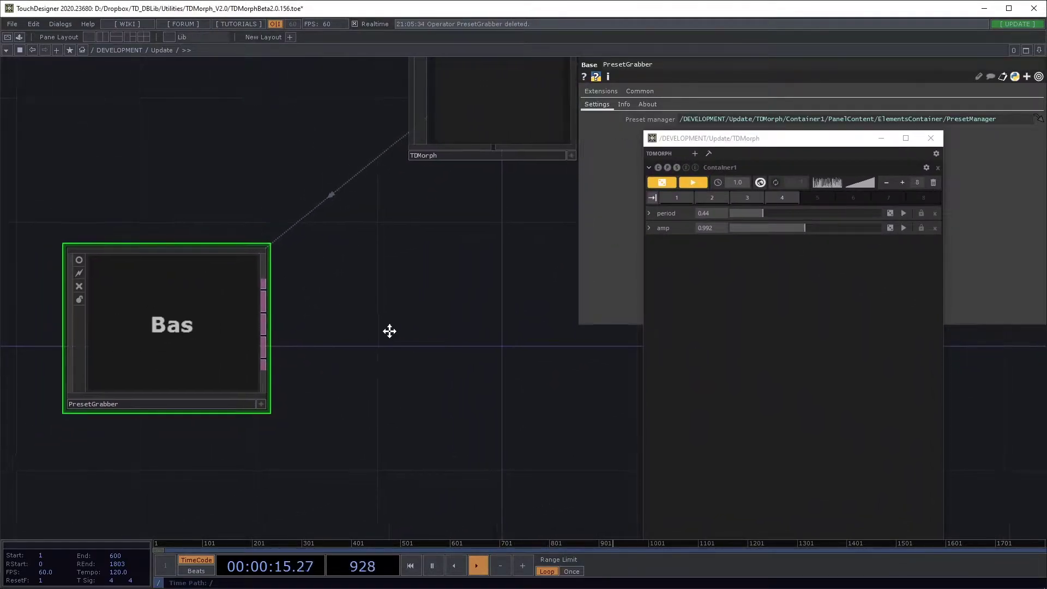
Step: Set period to about 1.52 and amp to about 1.9, and store them as preset 5
middle_drag(391, 331, 372, 329)
click(839, 214)
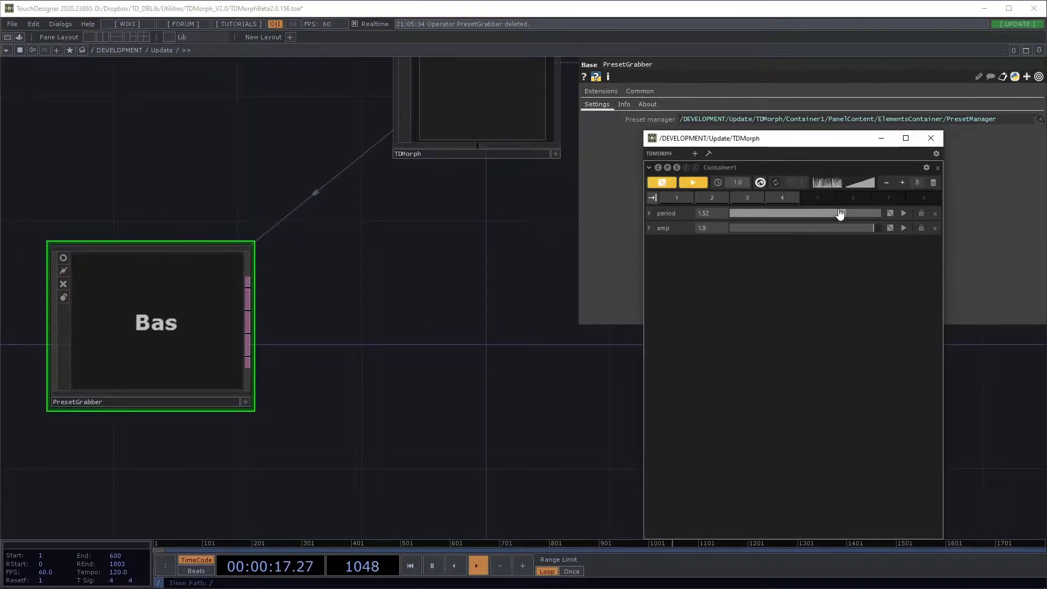
click(821, 197)
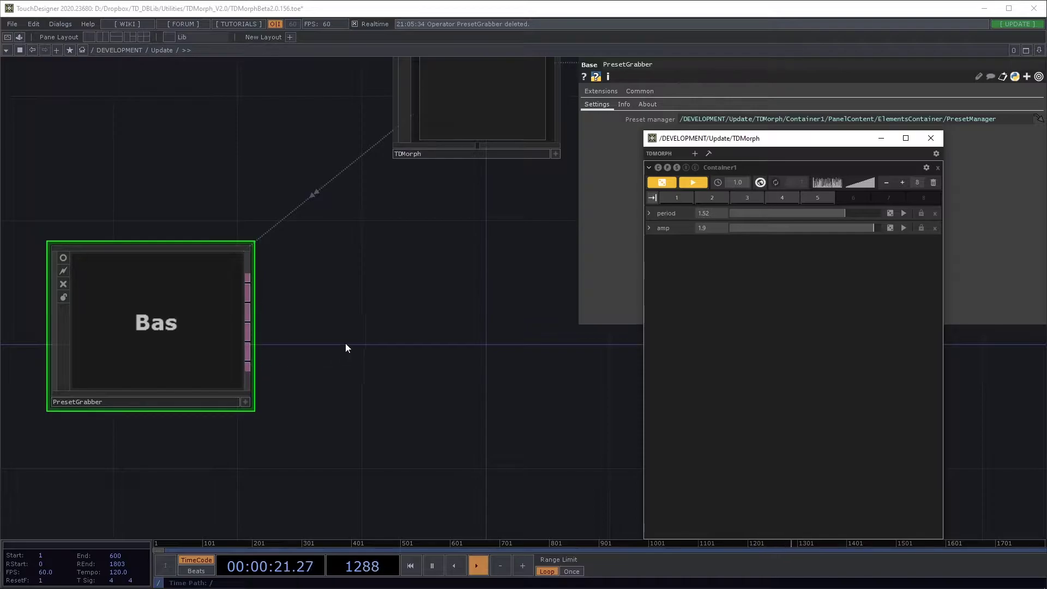
Step: Add a Null DAT and connect it to the PresetGrabber's first output
middle_drag(343, 345, 312, 315)
scroll(312, 314, down, 3)
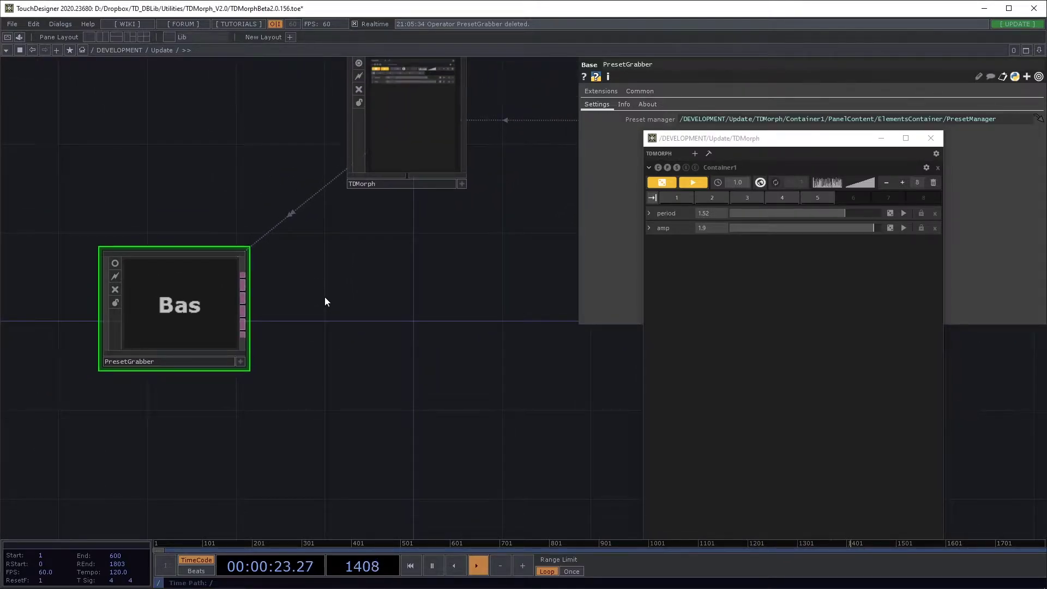
key(Tab)
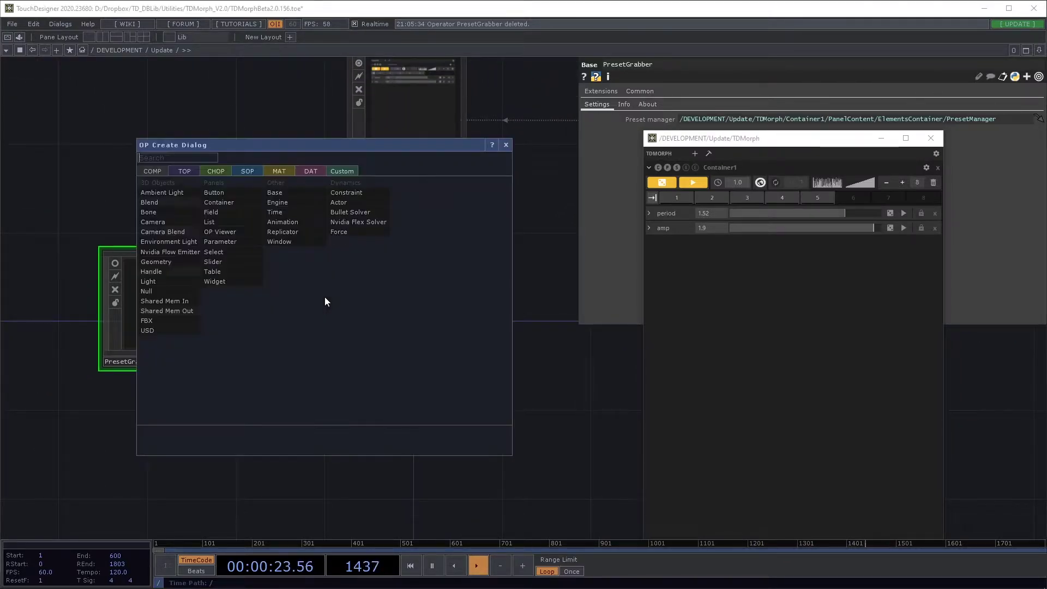
click(309, 171)
click(247, 207)
click(349, 281)
drag(243, 279, 279, 274)
scroll(327, 192, up, 5)
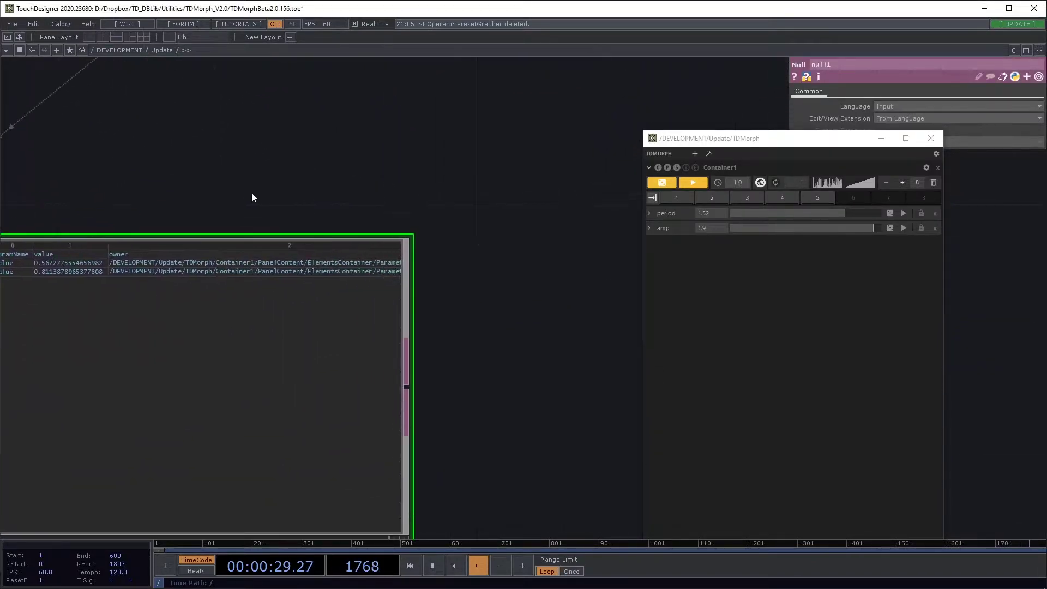
Step: Duplicate the Null DAT below the first one and connect the copy to the PresetGrabber output for preset 5
scroll(238, 175, down, 5)
key(ctrl+v)
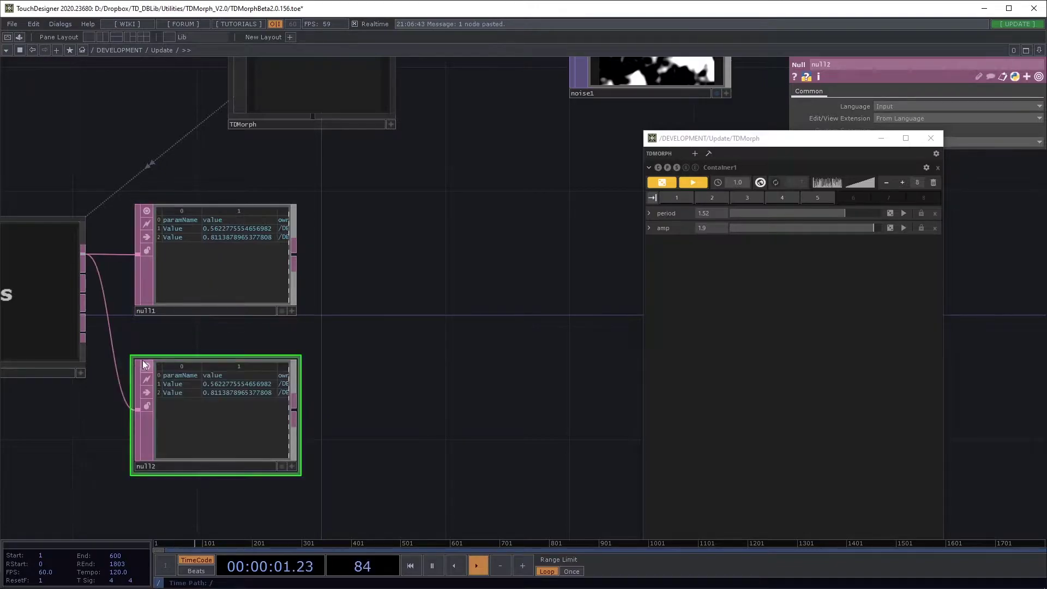
drag(88, 337, 178, 411)
scroll(357, 330, up, 1)
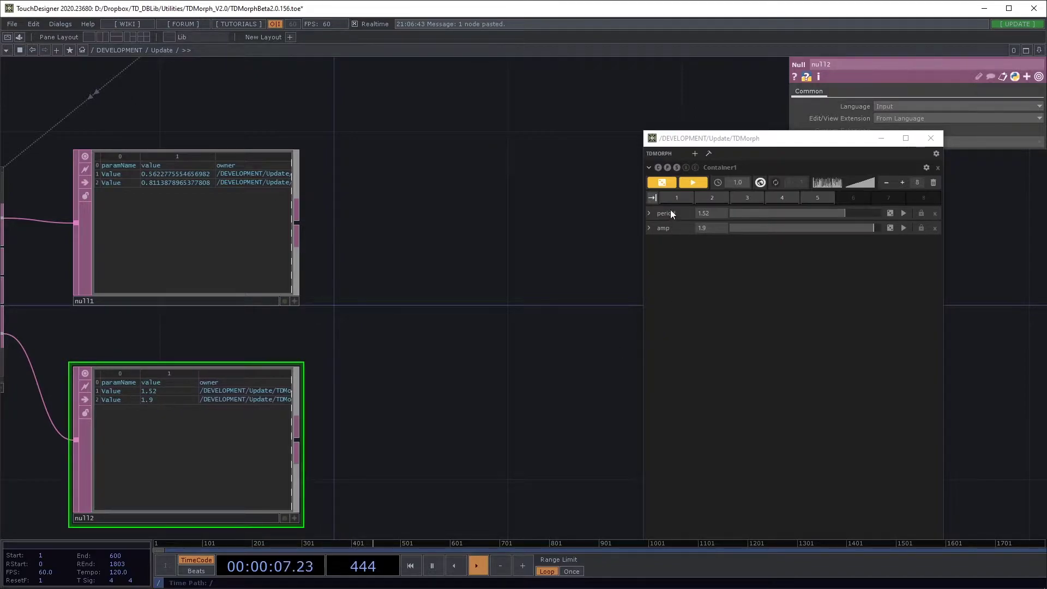
Step: Recall preset 1 in TDMorph and examine the columns of the Null tables, moving the TDMorph window out of the way
click(677, 197)
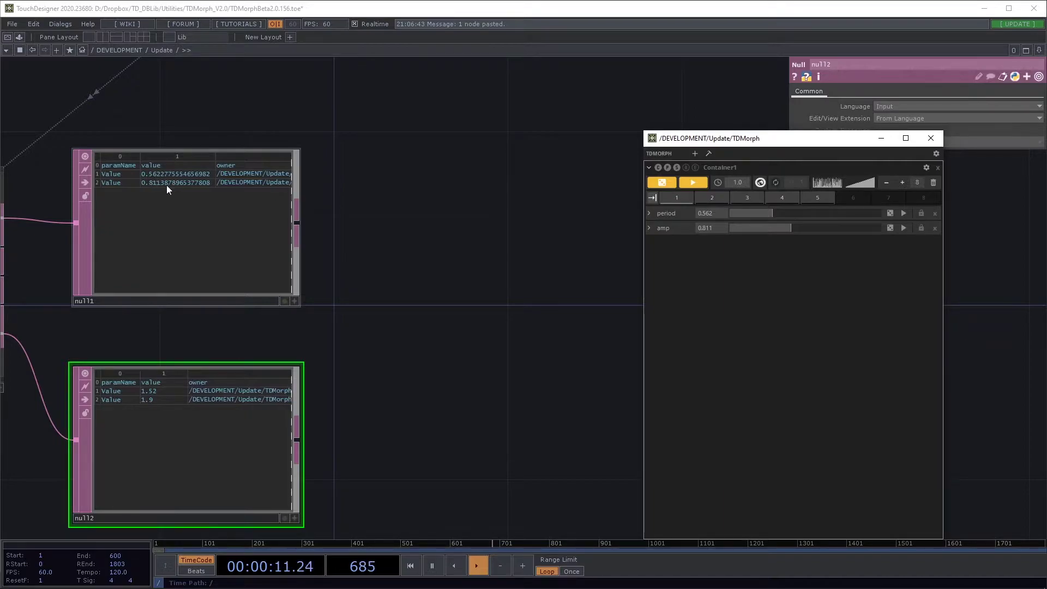
scroll(174, 128, up, 8)
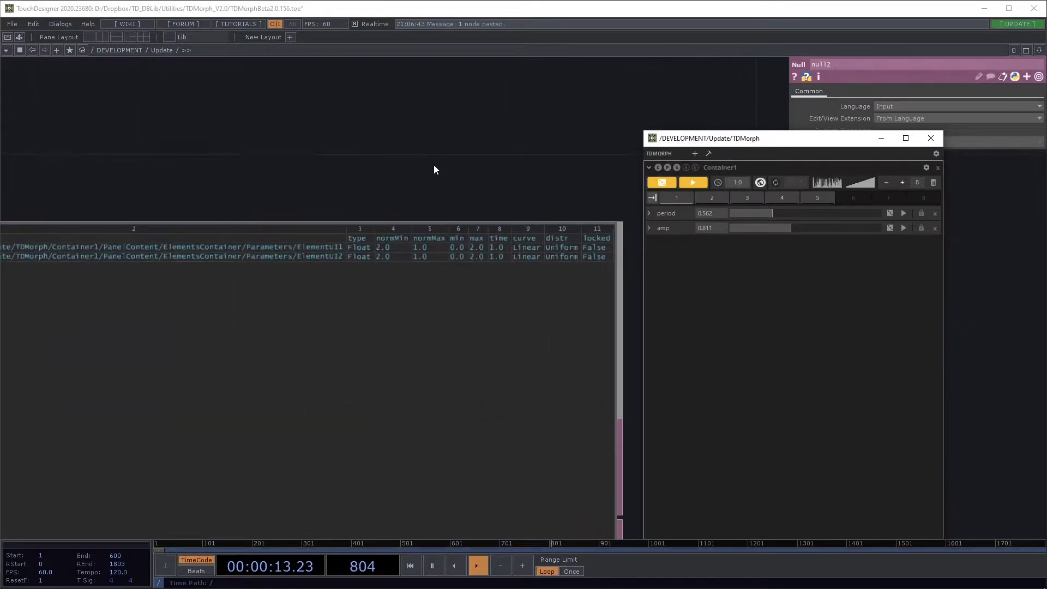
drag(765, 141, 847, 294)
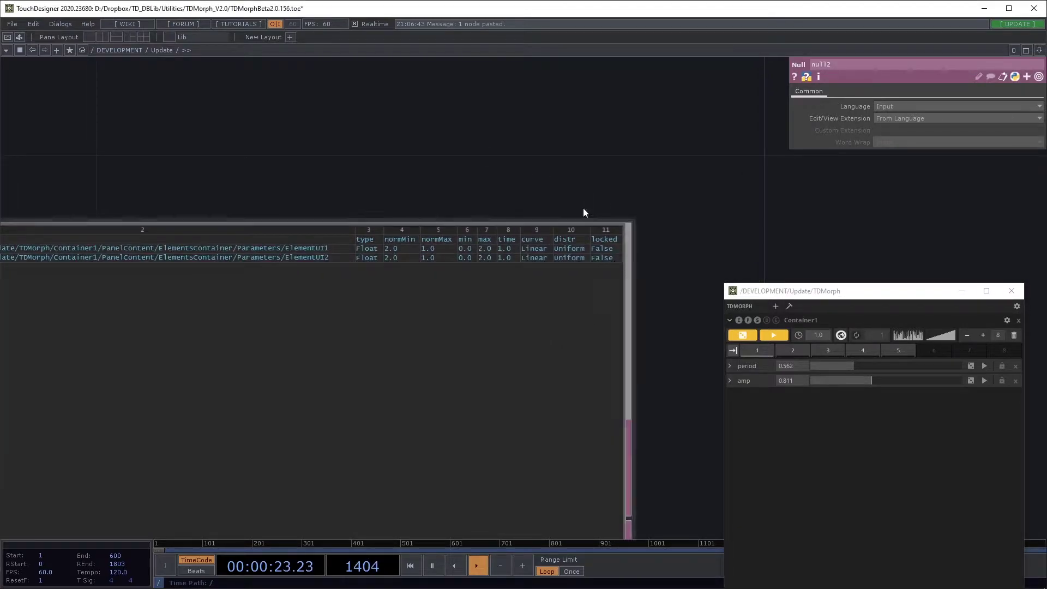
scroll(414, 145, down, 5)
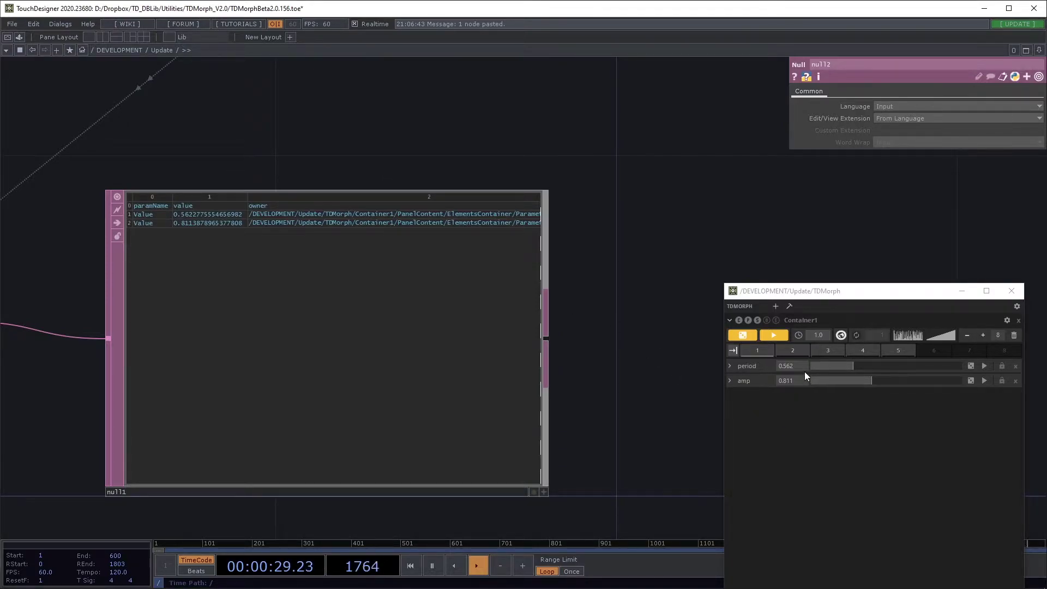
Step: Set the period to about 1.537 and overwrite preset 1 with it, checking the first Null's table
drag(853, 366, 929, 376)
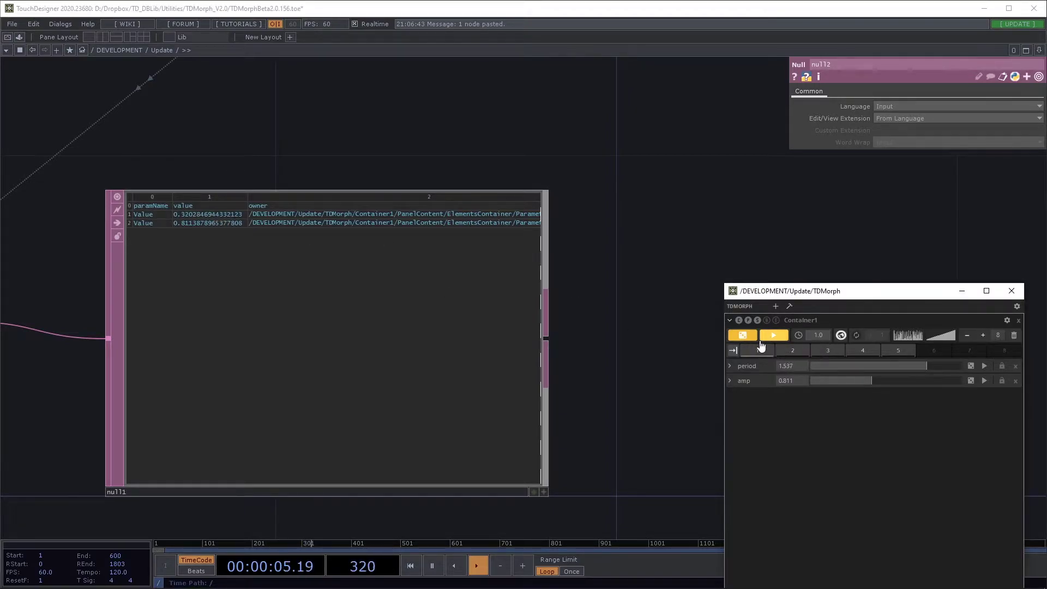
scroll(689, 214, down, 3)
scroll(690, 215, down, 3)
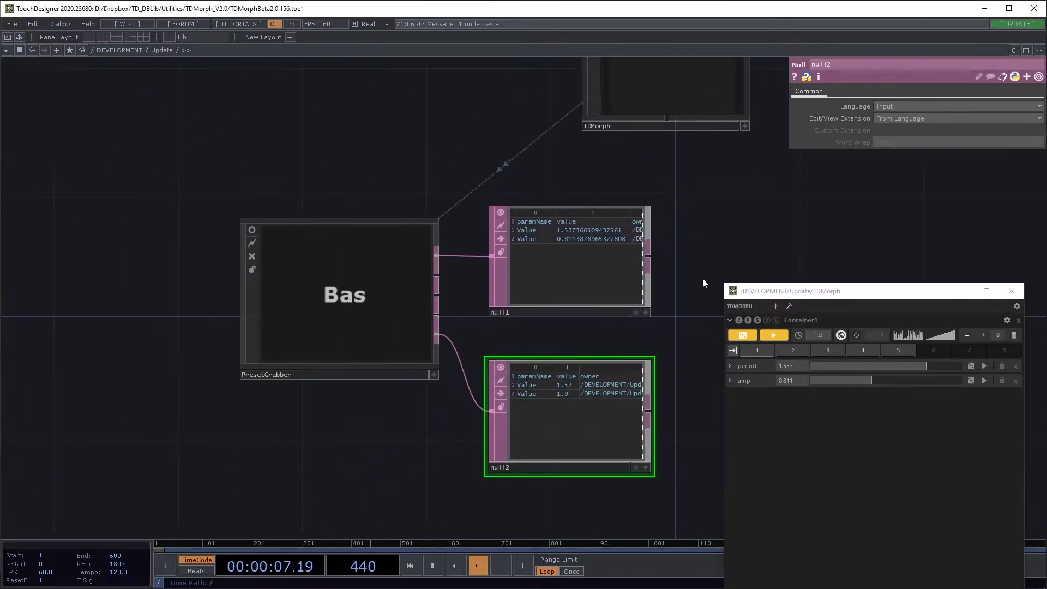
scroll(297, 194, down, 3)
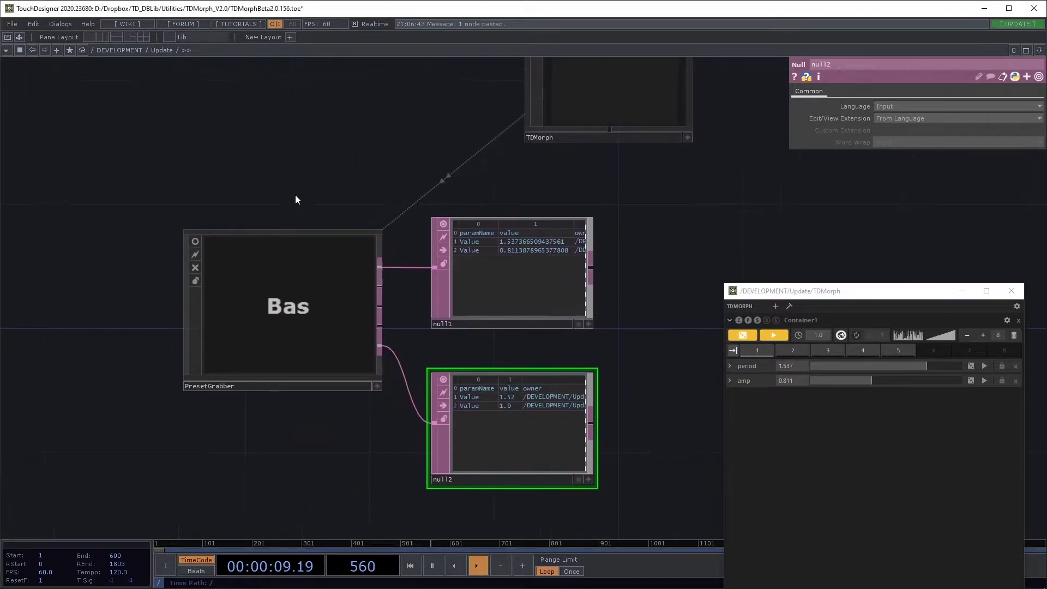
Step: Close the TDMorph window and look inside the PresetGrabber at its extension script, callbacks, preset tables and outputs
click(315, 295)
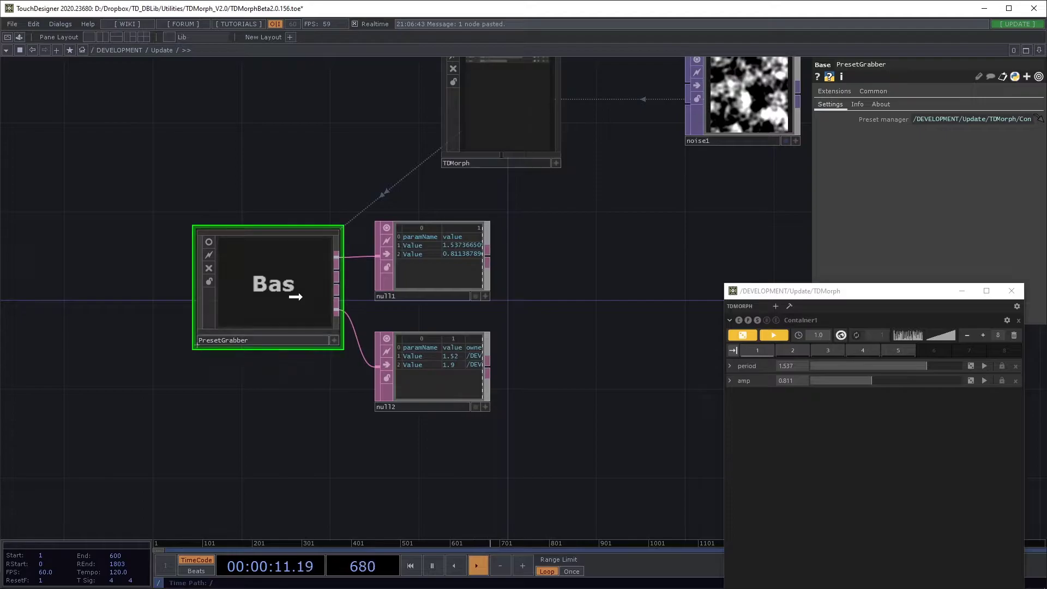
click(1018, 296)
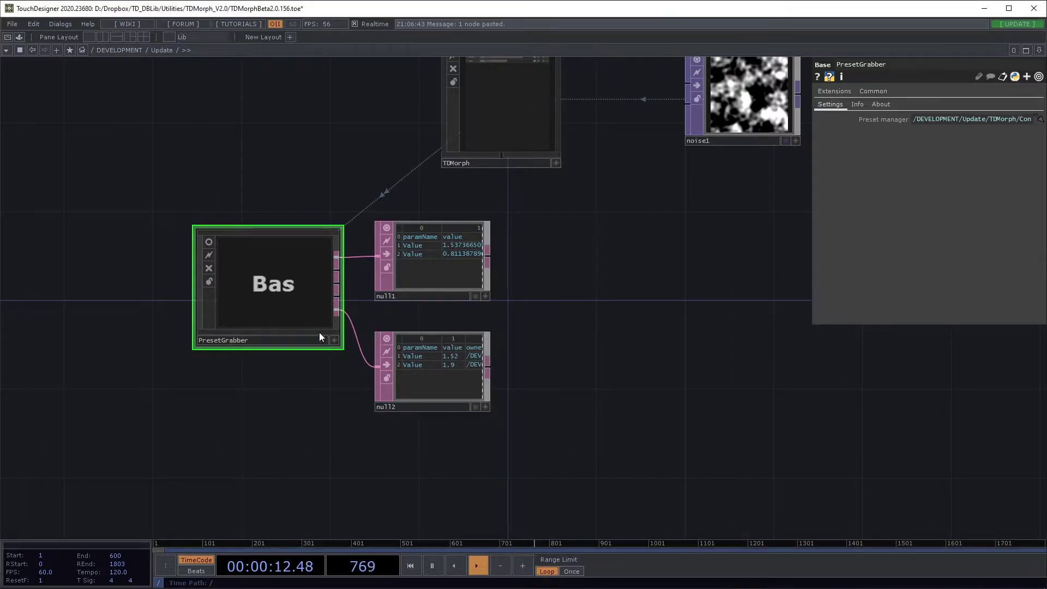
double_click(300, 298)
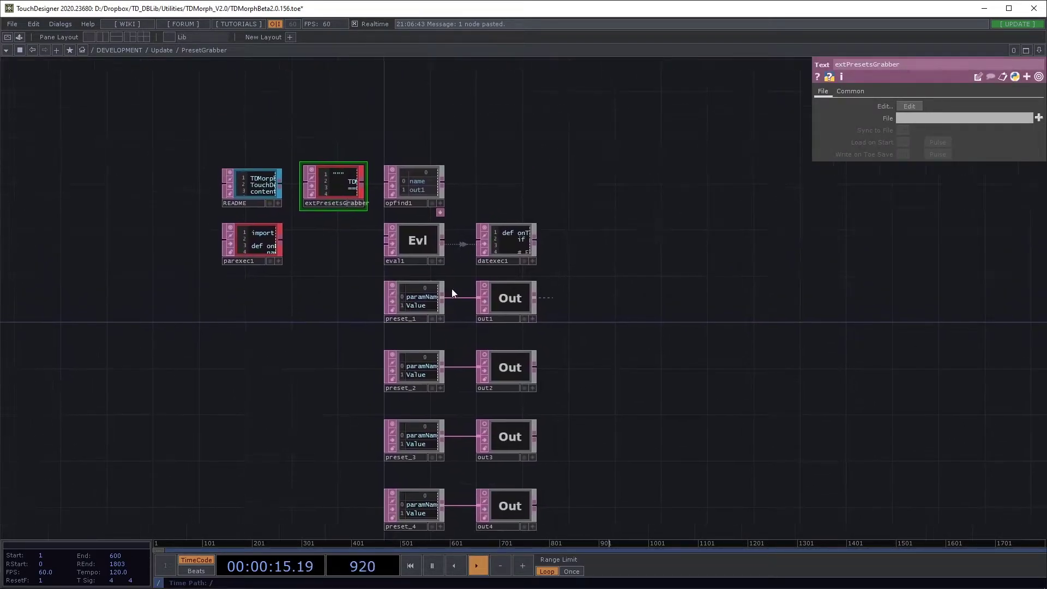
right_drag(591, 220, 536, 471)
drag(269, 296, 232, 316)
drag(540, 125, 594, 154)
scroll(368, 151, up, 5)
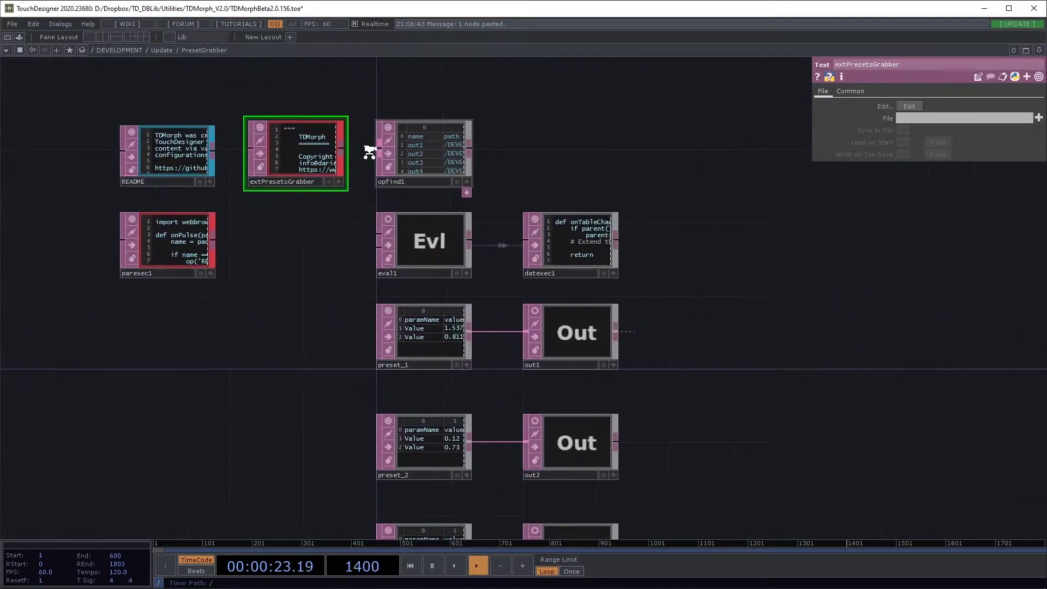
scroll(247, 217, down, 5)
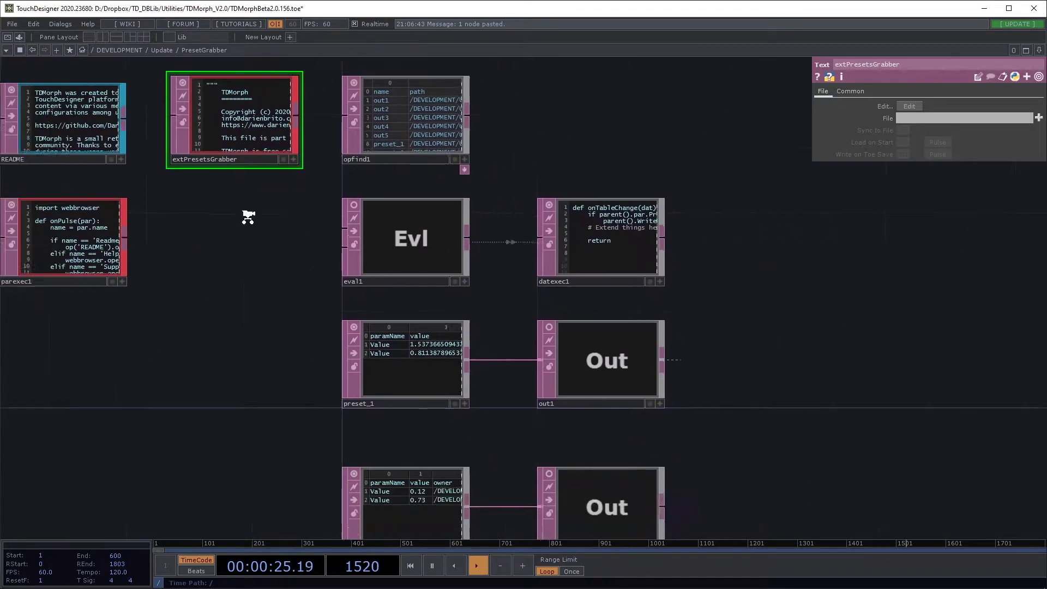
scroll(498, 277, down, 2)
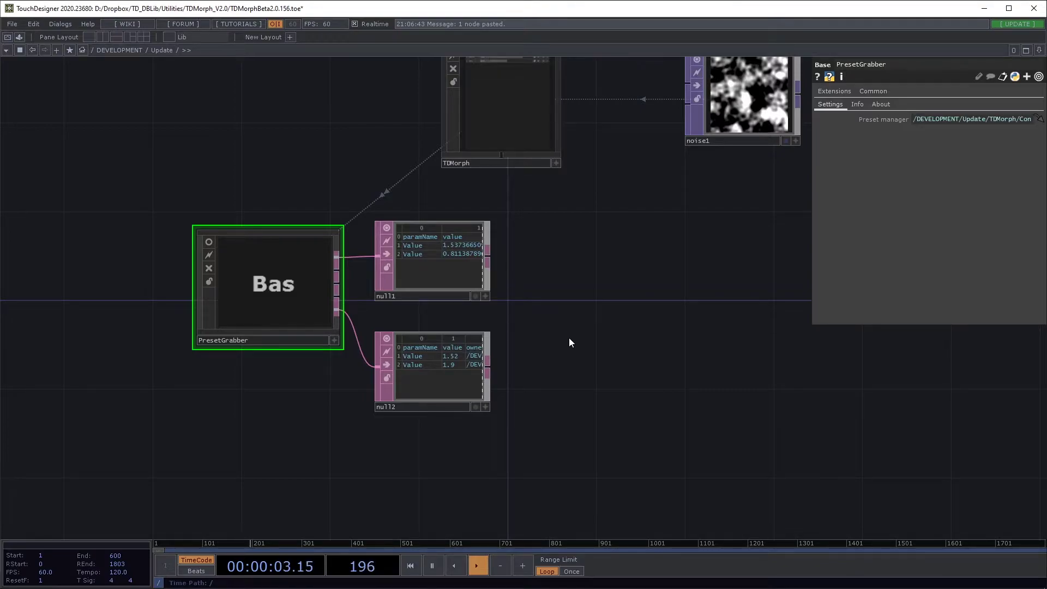
drag(650, 294, 557, 393)
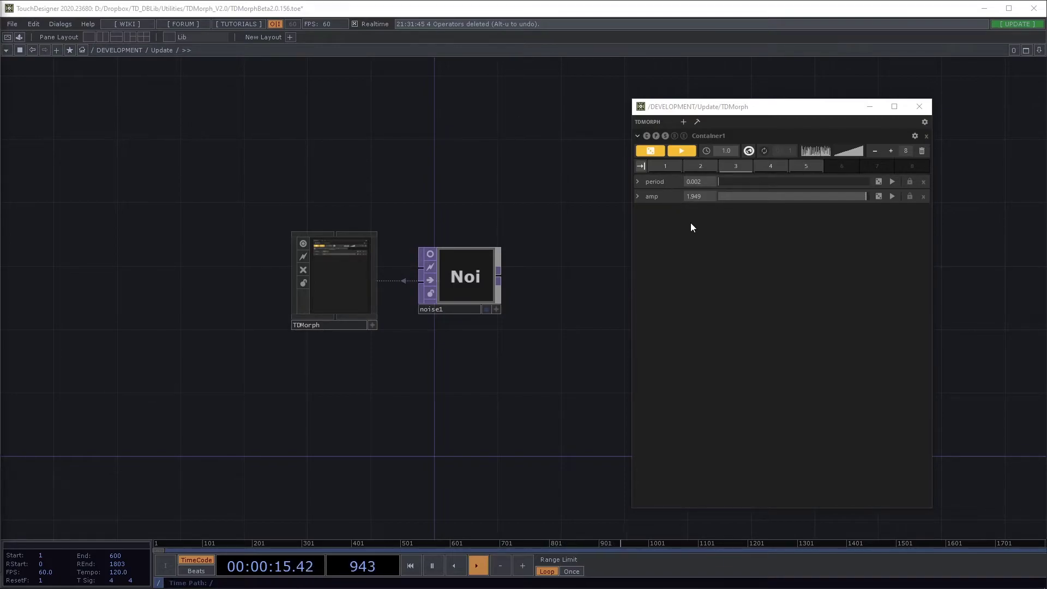
Step: Add a Morphing Channels component from TDMorph's tools and move the TDMorph window below it
drag(409, 155, 578, 169)
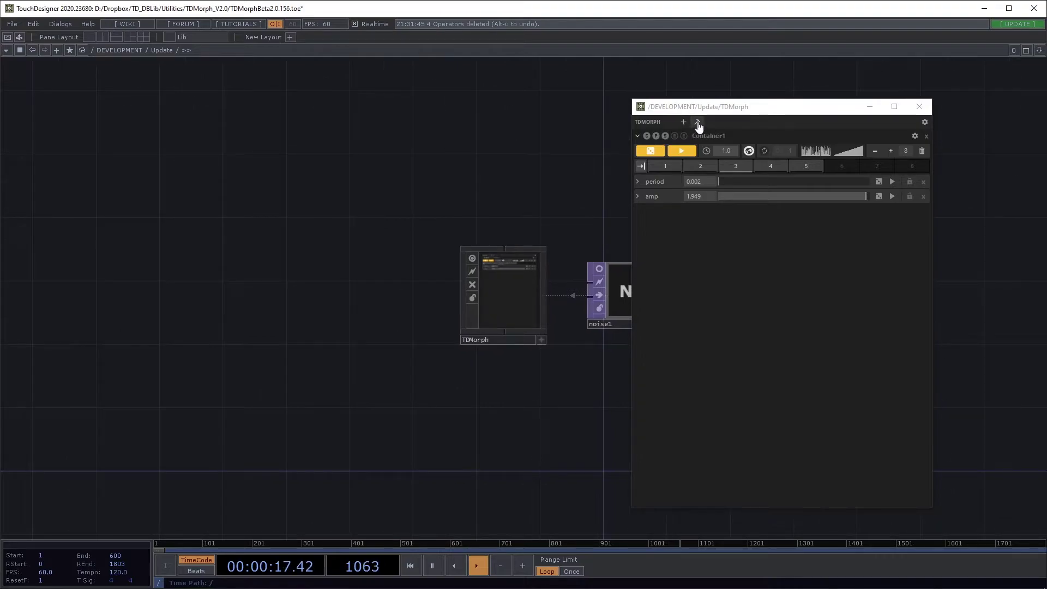
click(698, 122)
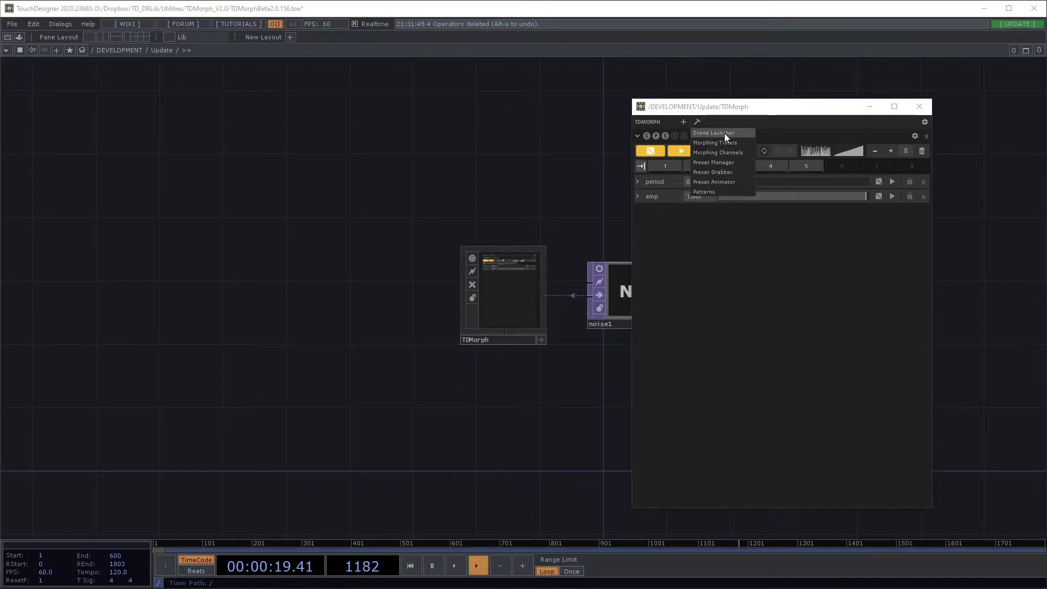
click(729, 155)
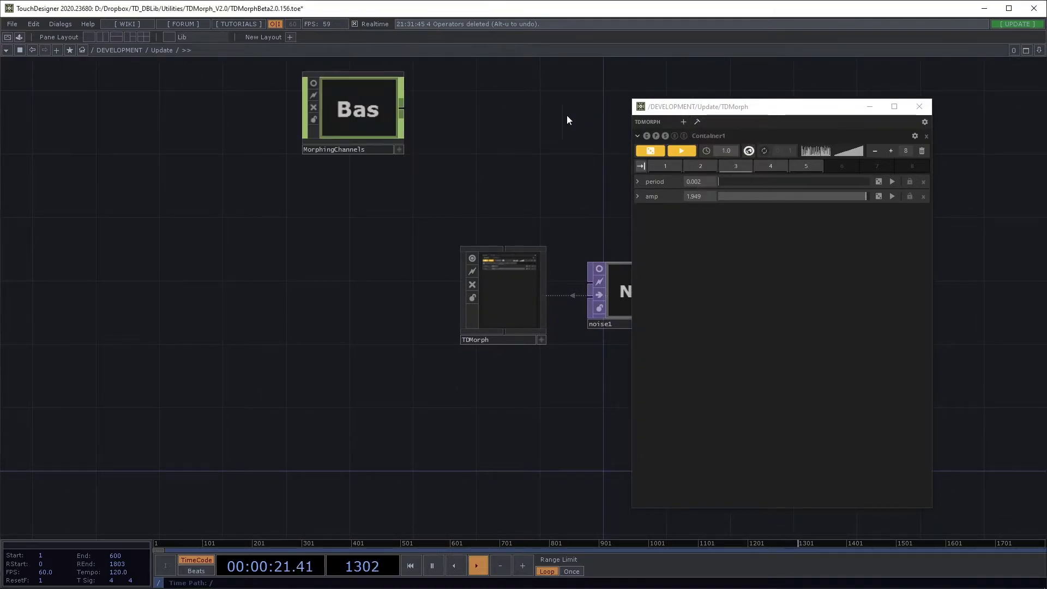
drag(482, 100, 453, 133)
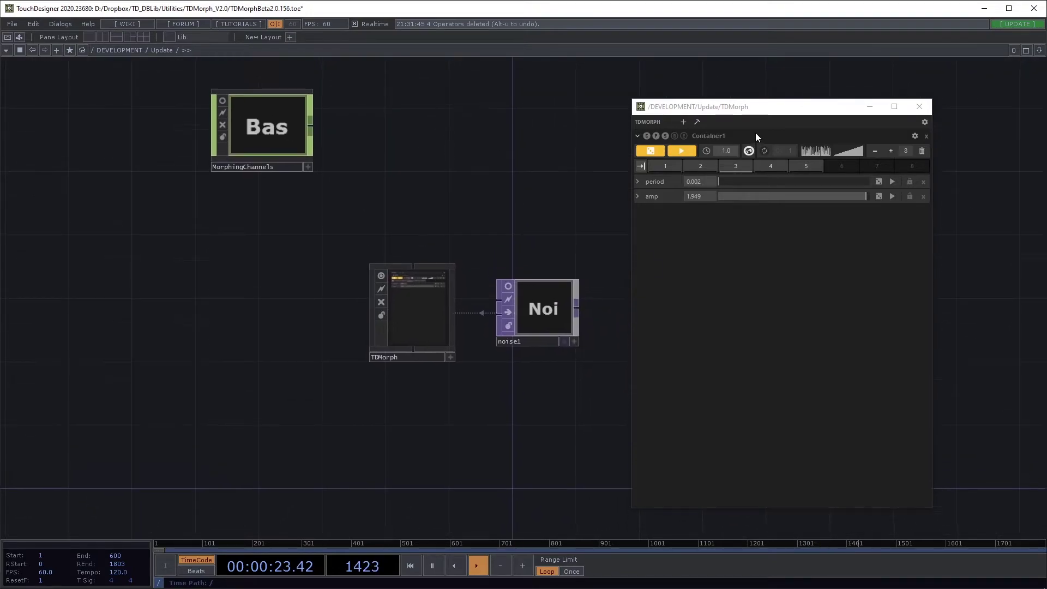
drag(752, 108, 224, 265)
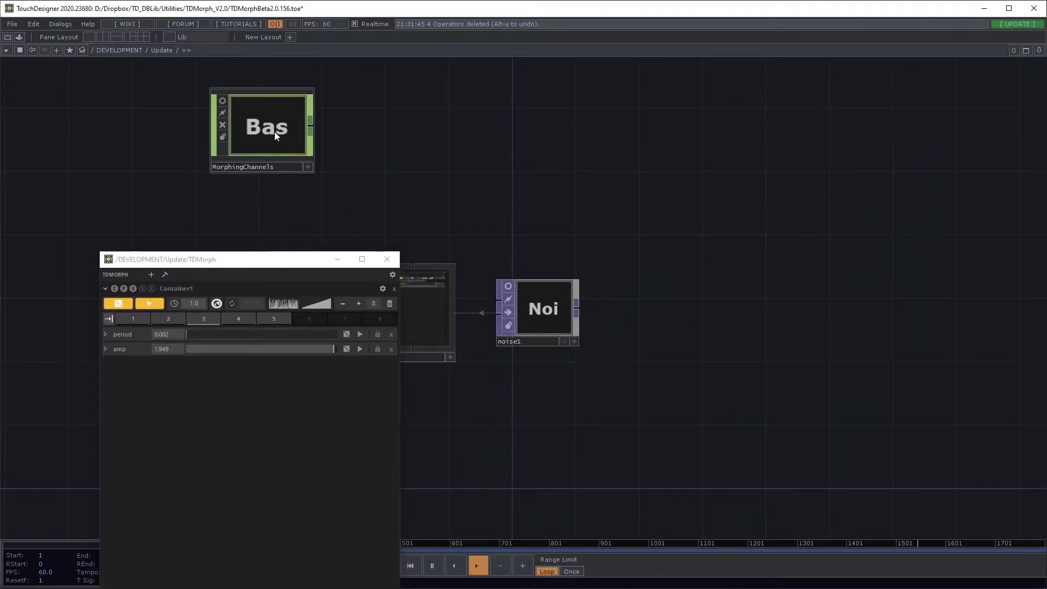
Step: Select the MorphingChannels component, move the TDMorph window aside, and connect a Null CHOP to the component's output
click(274, 132)
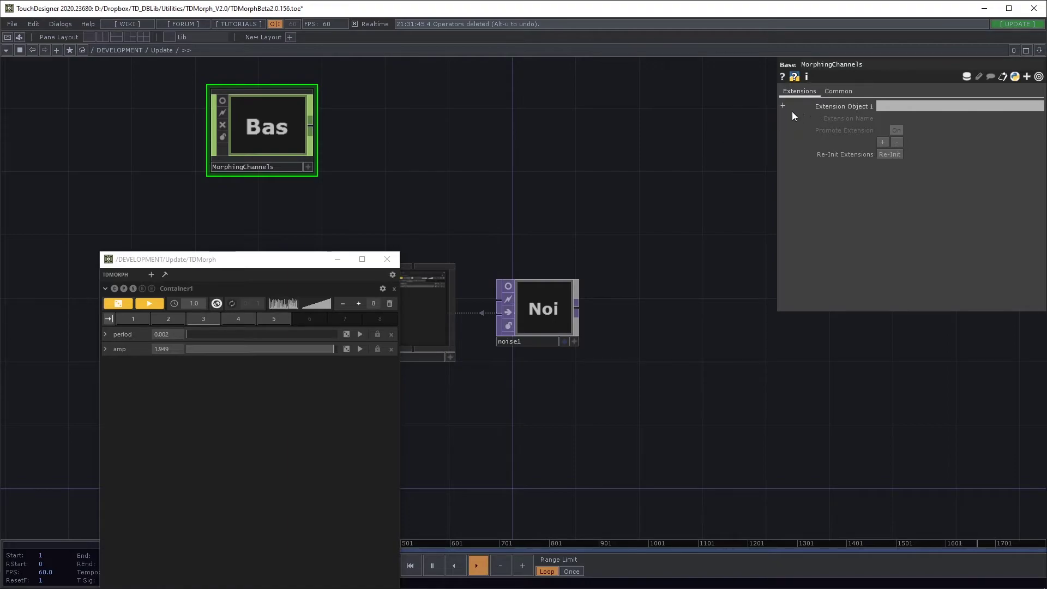
drag(288, 266, 825, 168)
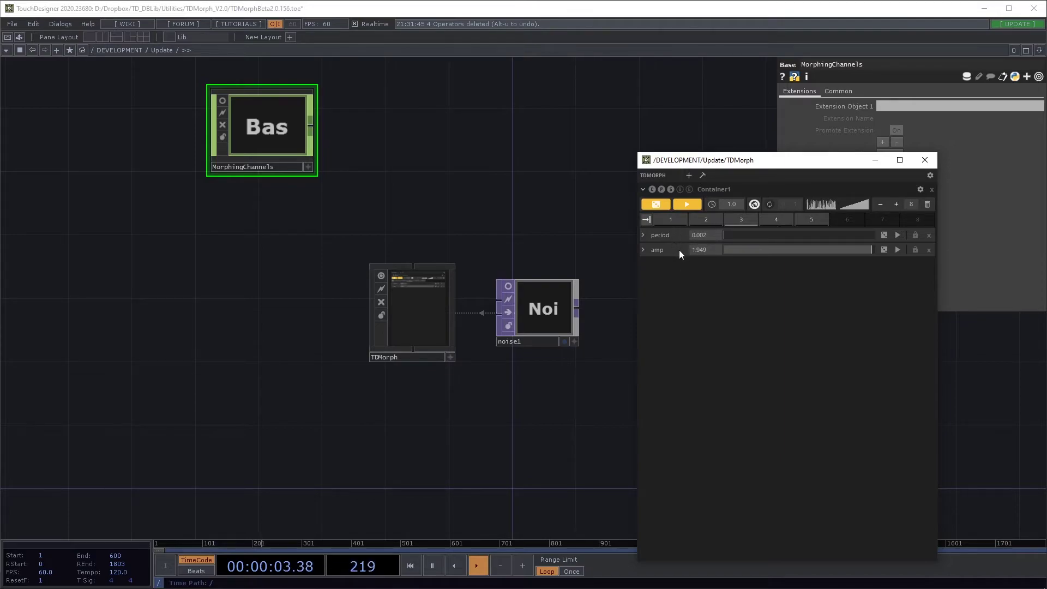
key(h)
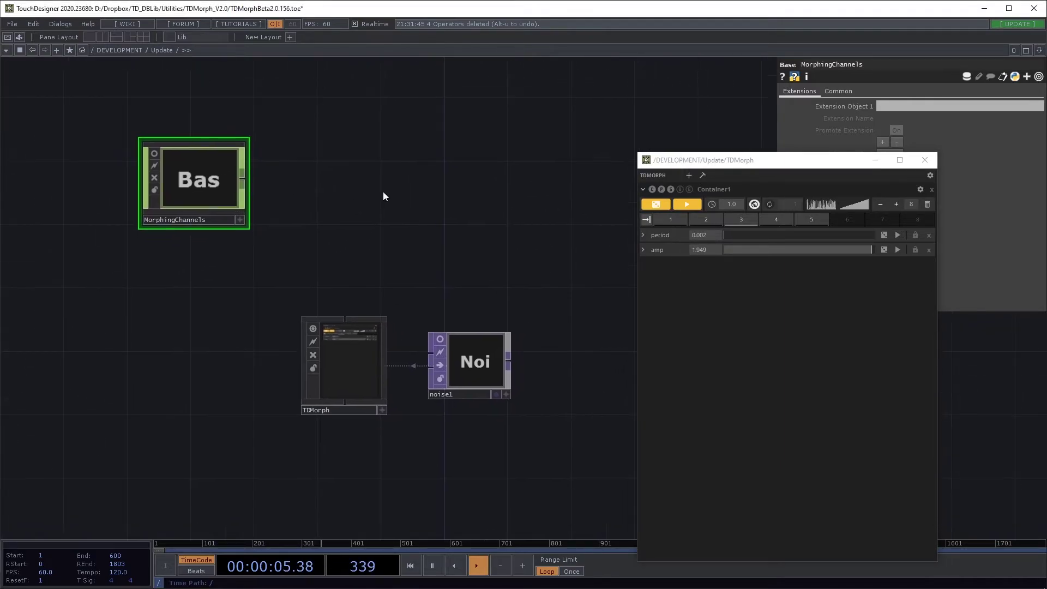
key(p)
right_click(244, 179)
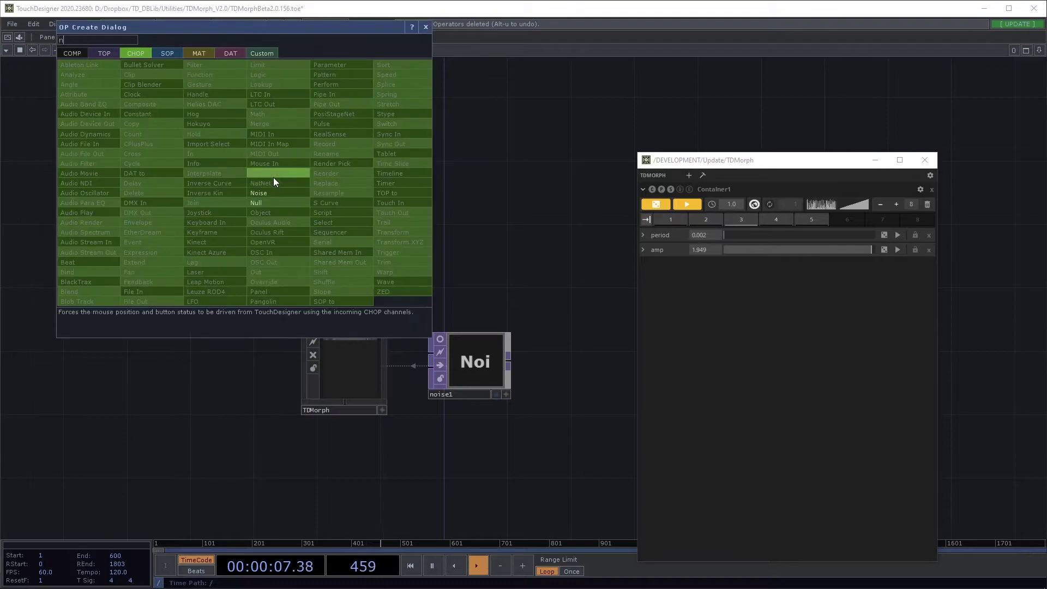
click(260, 202)
click(324, 186)
scroll(363, 139, up, 5)
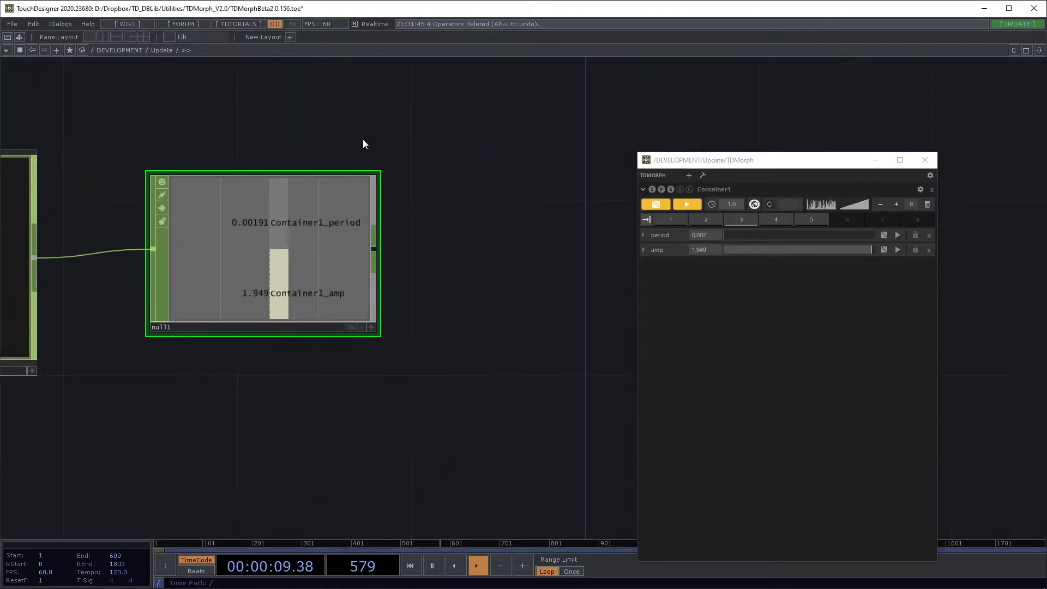
Step: Set Container1's period to about 1.075 and its amp to about 1.623 in TDMorph
drag(731, 239, 807, 251)
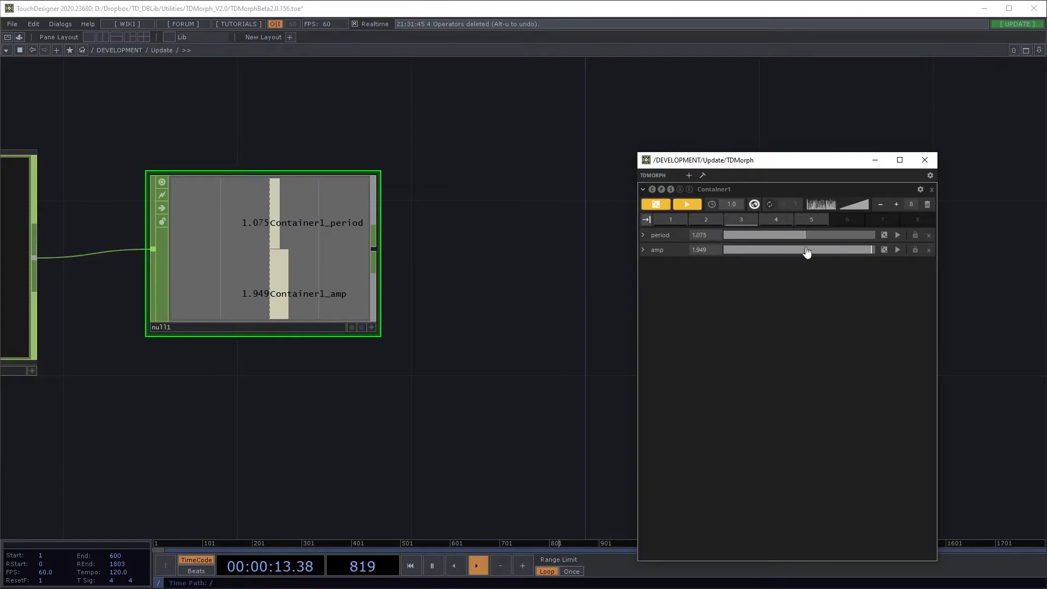
drag(872, 250, 846, 252)
scroll(475, 214, down, 5)
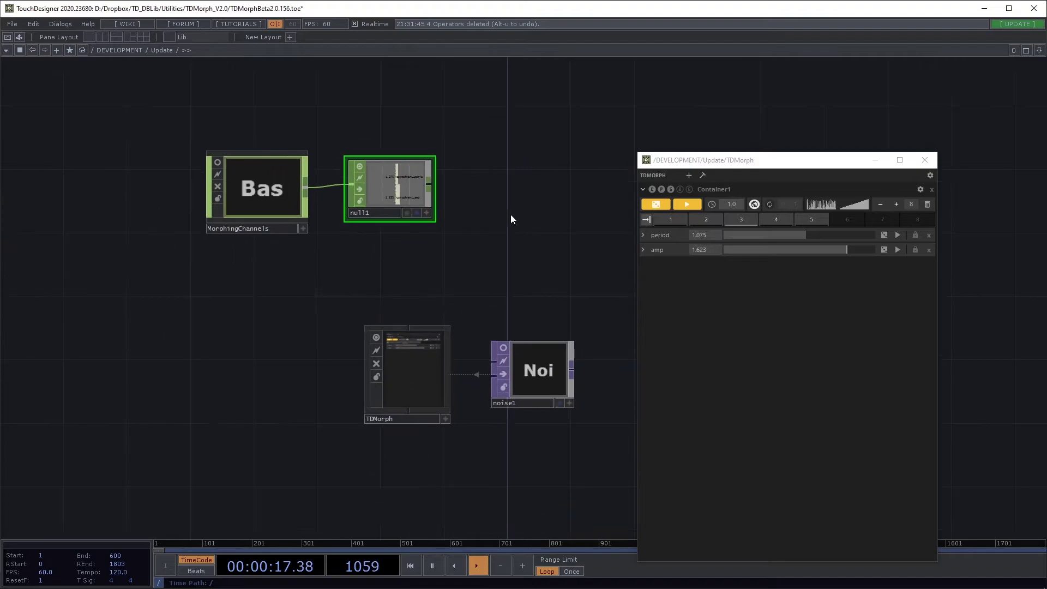
drag(515, 215, 457, 227)
scroll(474, 241, up, 2)
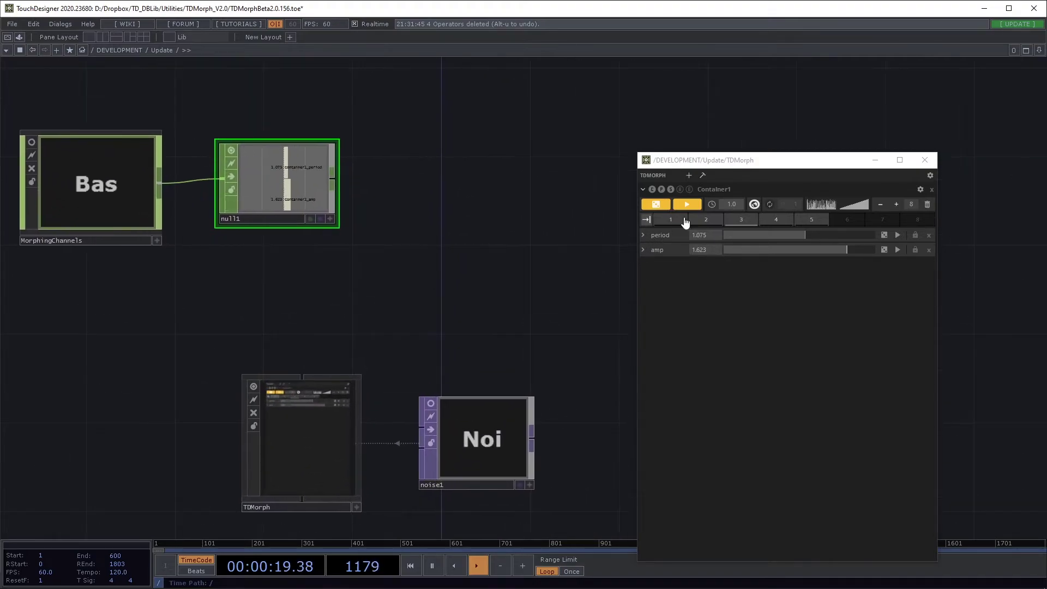
Step: Add a second container to TDMorph and assign the offset and harmonics parameters of noise1 to it
click(689, 175)
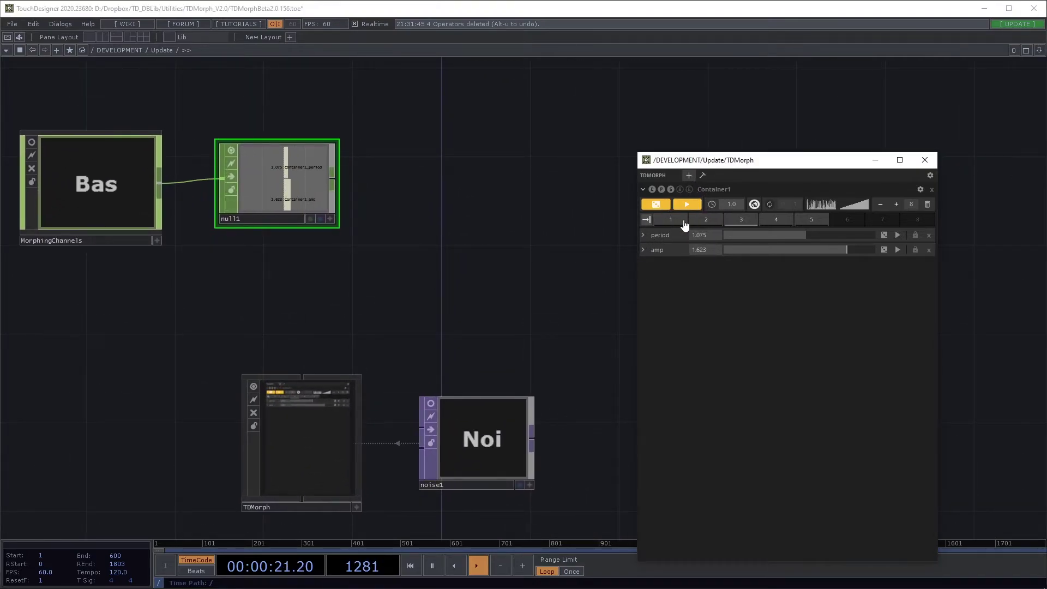
drag(467, 235, 361, 204)
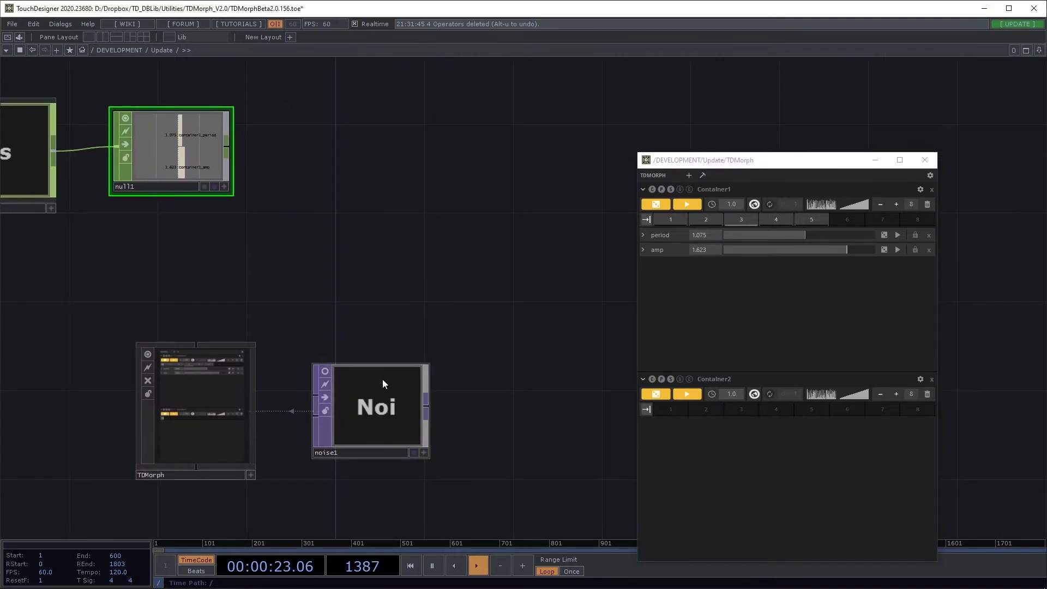
click(382, 378)
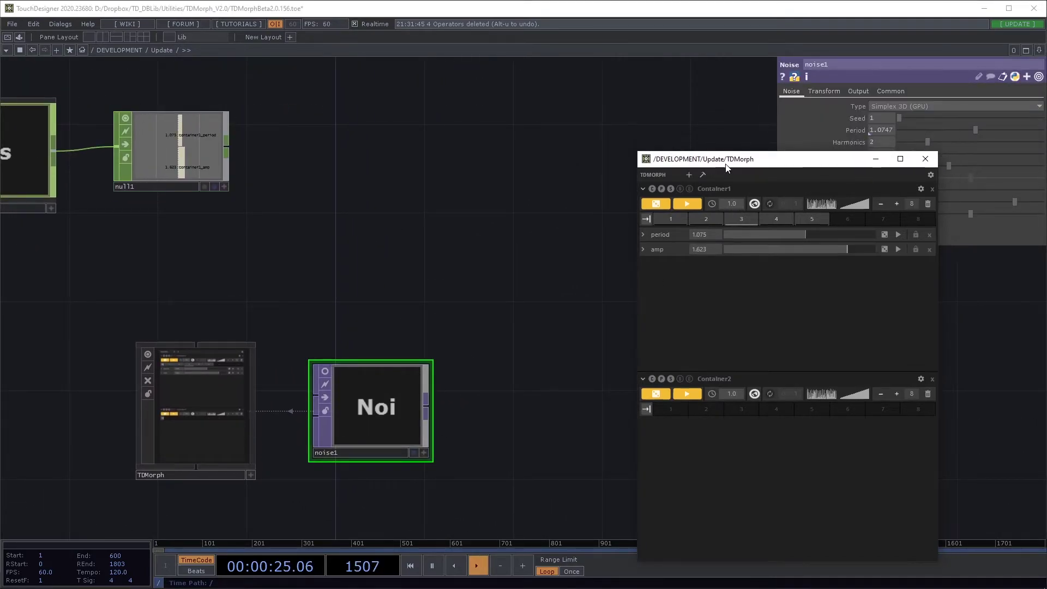
drag(731, 165, 538, 125)
drag(860, 212, 664, 420)
drag(849, 142, 627, 426)
drag(581, 128, 818, 208)
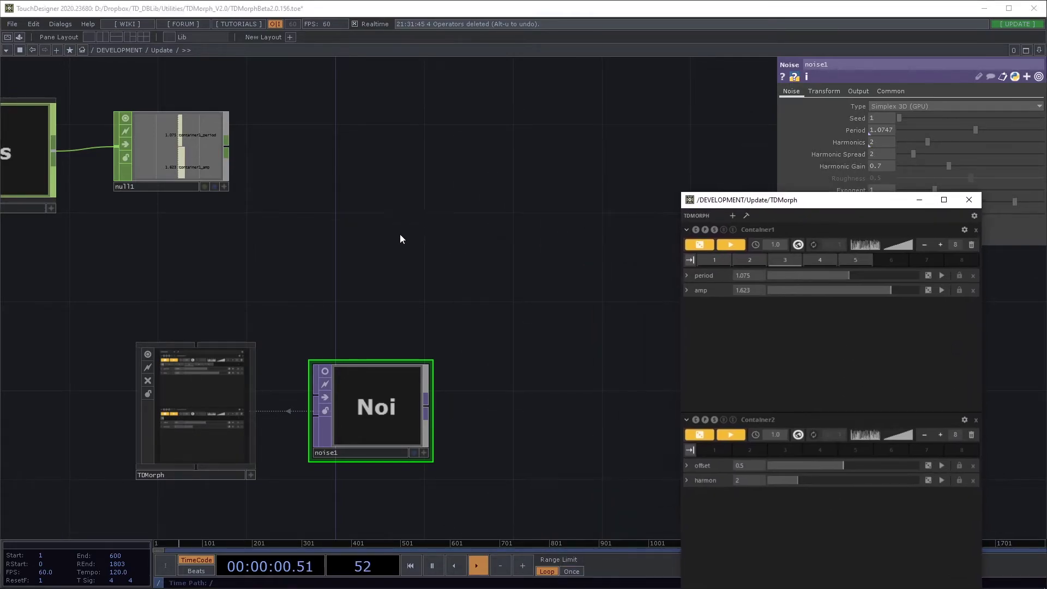
Step: Assign the Seed parameter of noise1 to Container1 in TDMorph
drag(410, 238, 542, 269)
scroll(343, 139, up, 3)
scroll(342, 138, up, 2)
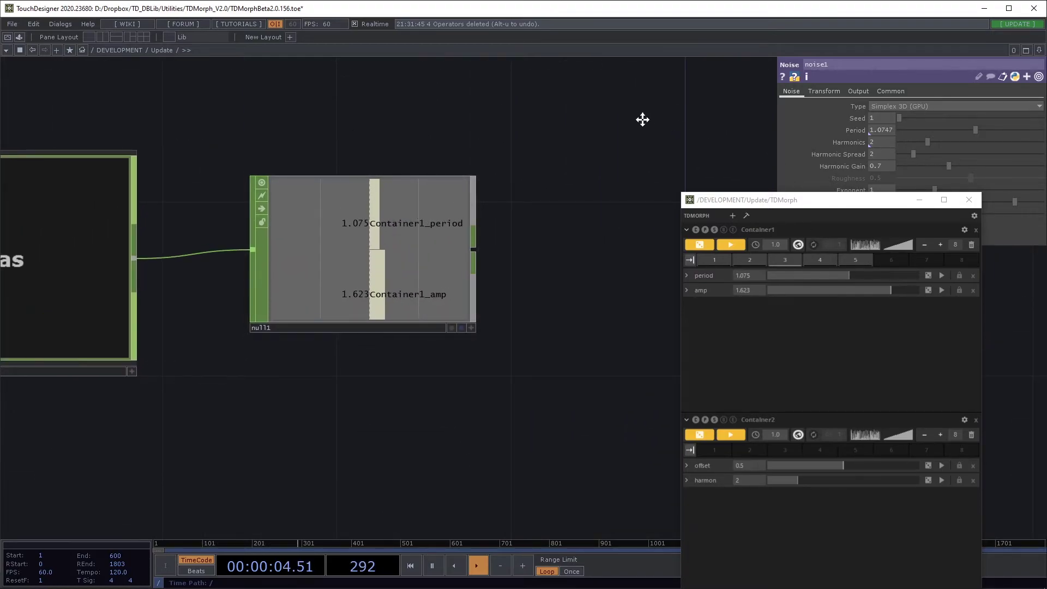
drag(882, 311, 821, 349)
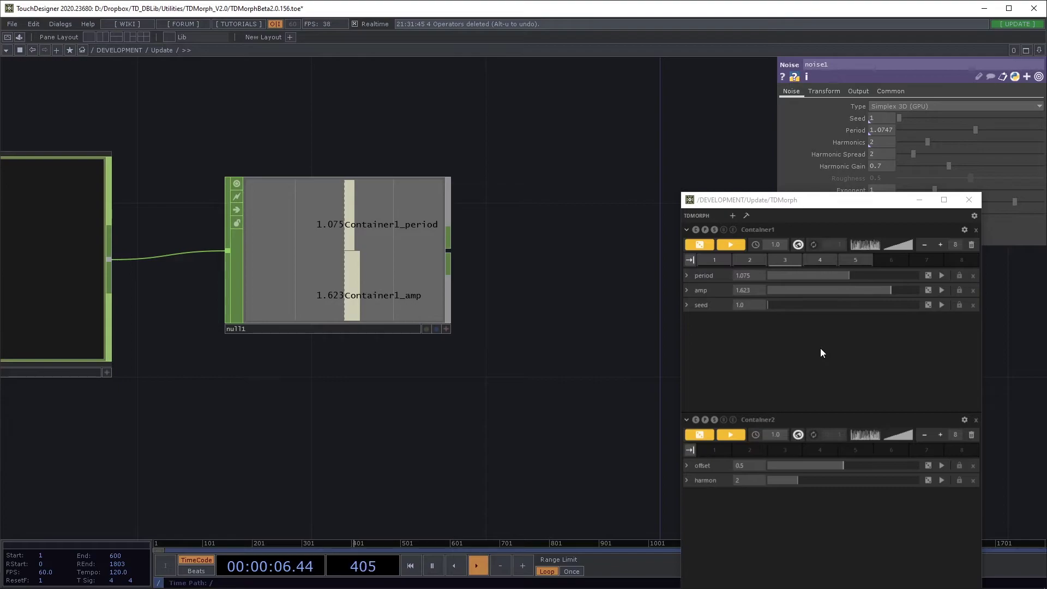
Step: Select the MorphingChannels component together with its Null and delete both
scroll(551, 228, down, 2)
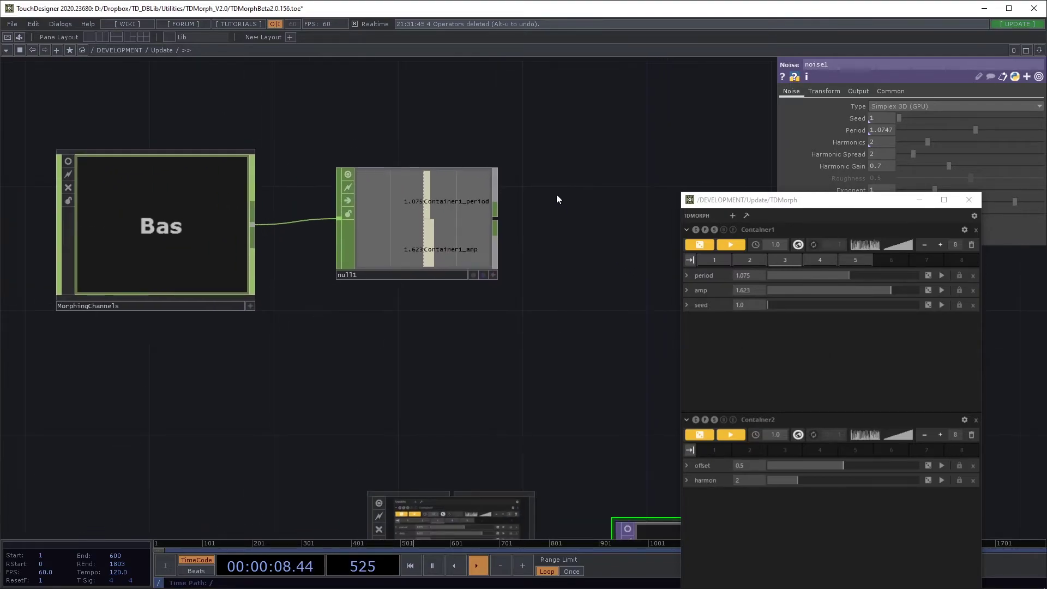
drag(144, 94, 516, 339)
scroll(526, 326, down, 2)
drag(551, 156, 295, 277)
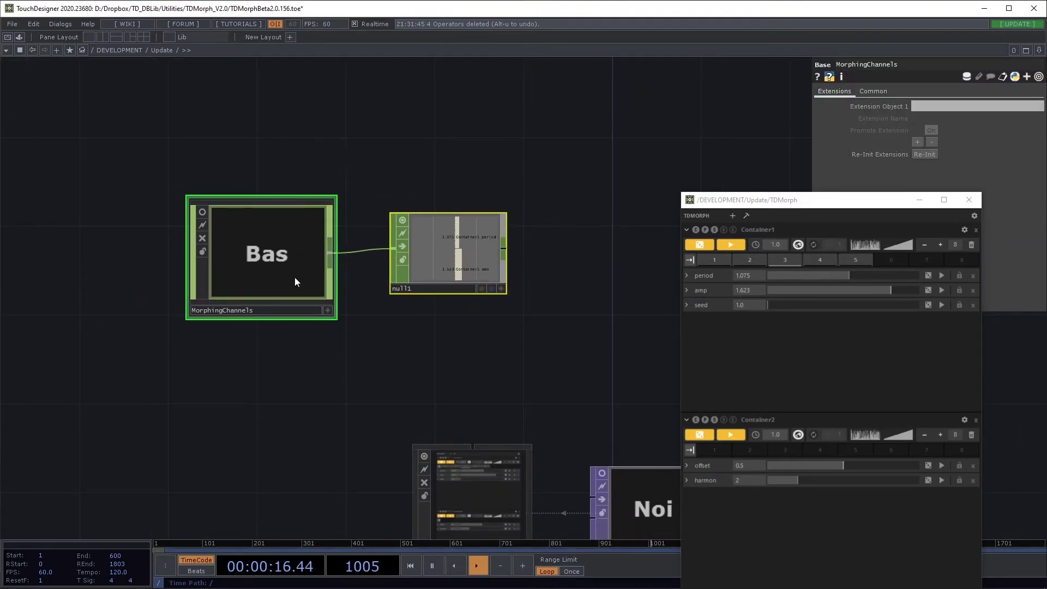
key(Delete)
Step: Add a fresh Morphing Channels component from TDMorph's tools and connect a Null CHOP to its output
click(748, 217)
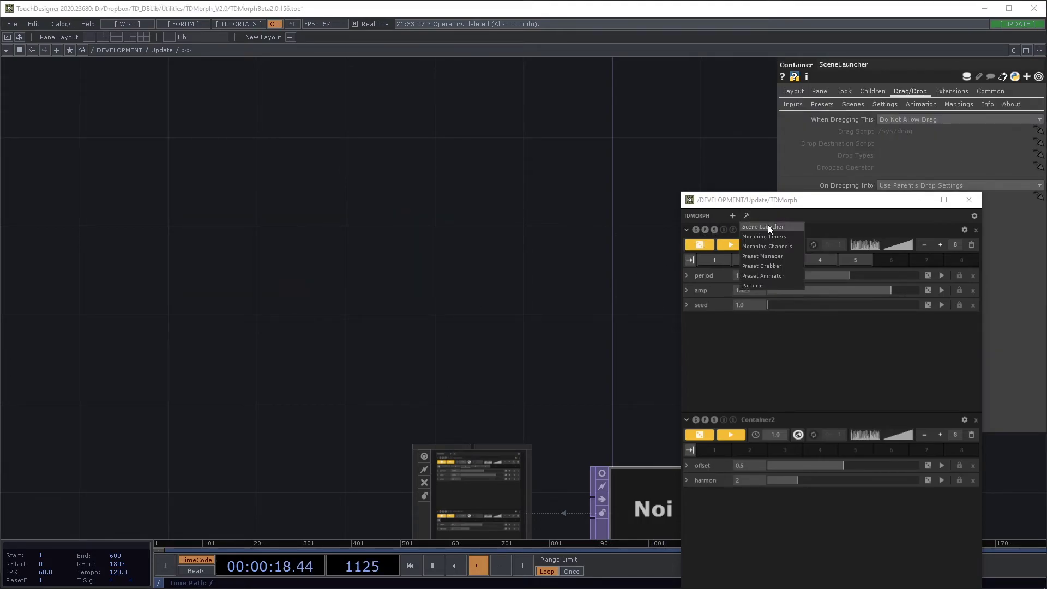
click(775, 246)
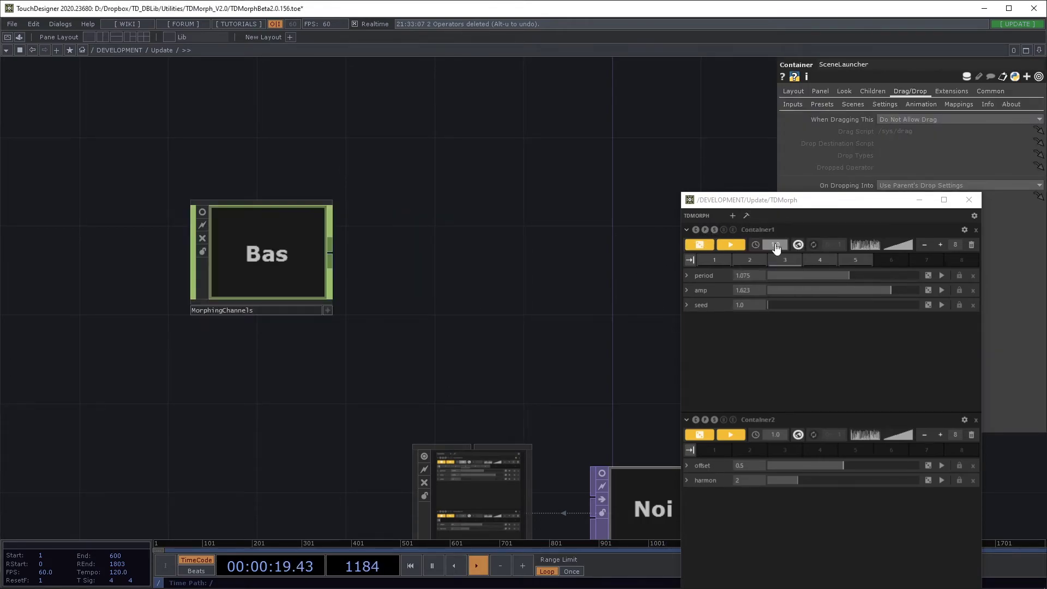
right_click(332, 253)
text(n)
click(357, 275)
click(431, 254)
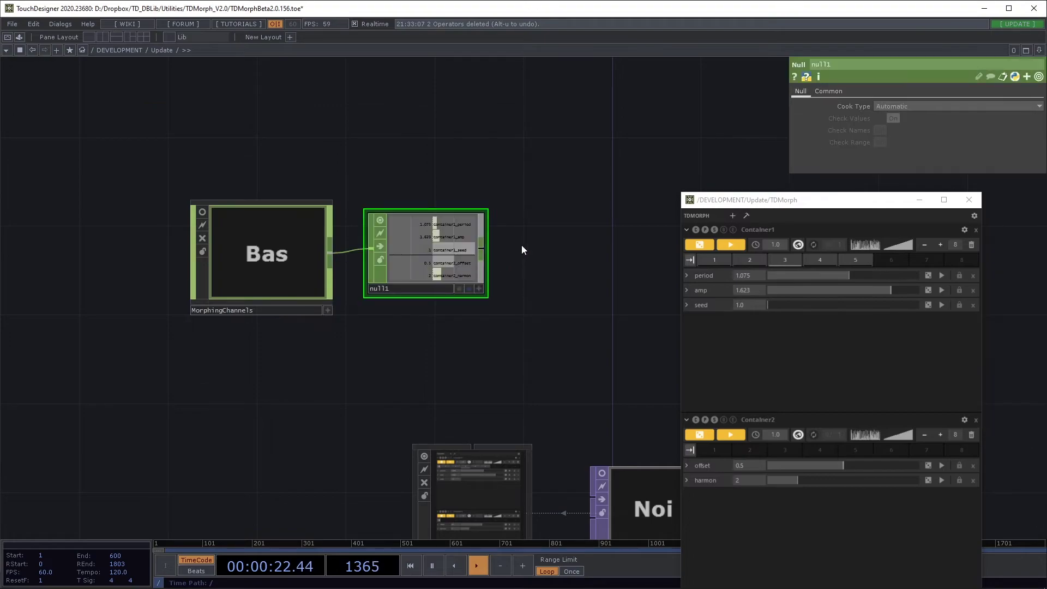
Step: Set Container2's offset to about 0.516 and harmon to 5, and Container1's period to about 0.683
drag(522, 248, 469, 244)
scroll(471, 246, up, 3)
scroll(456, 215, up, 3)
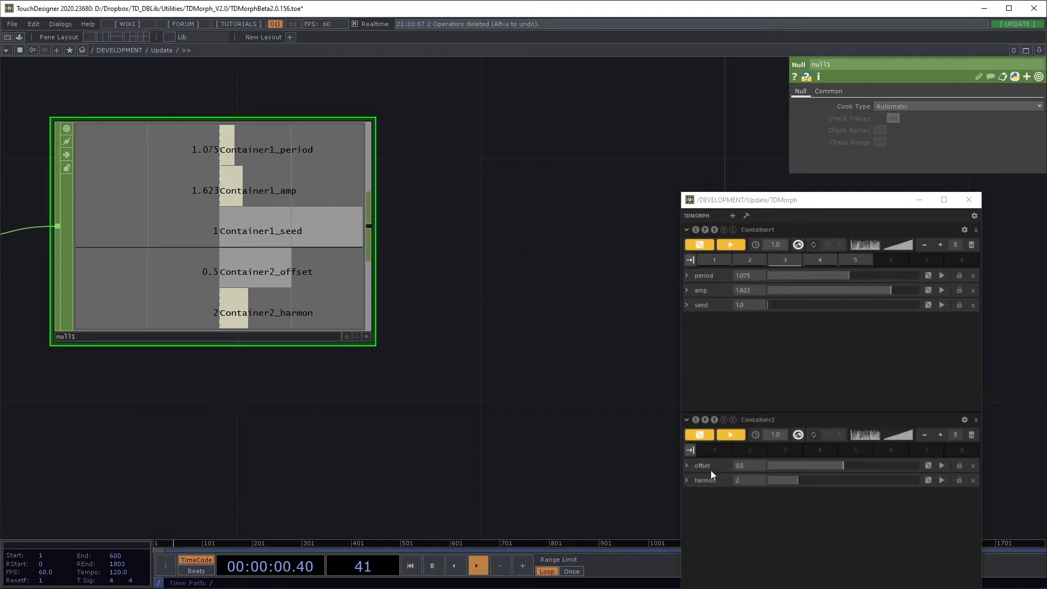
click(839, 470)
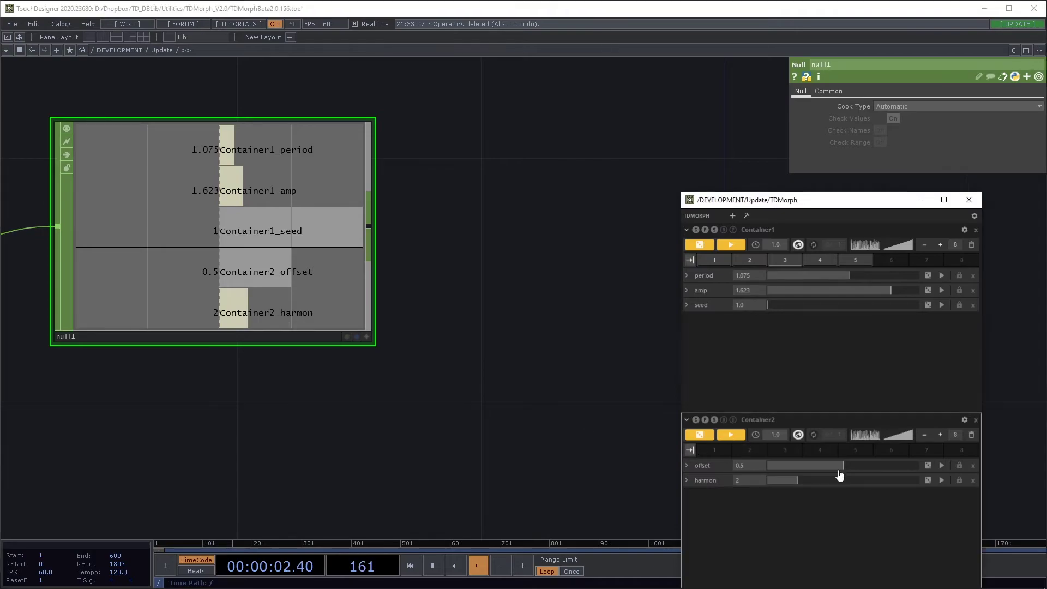
click(792, 468)
drag(791, 470, 843, 481)
drag(842, 276, 819, 276)
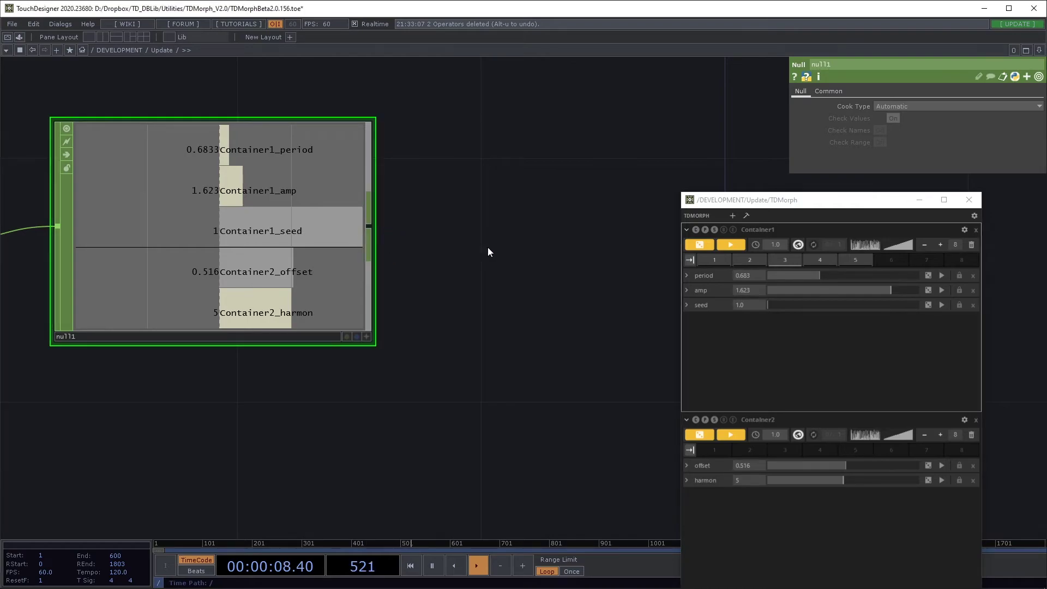
Step: Move the MorphingChannels component and its Null higher in the network, away from TDMorph
scroll(487, 247, down, 4)
scroll(362, 164, down, 3)
drag(247, 192, 249, 145)
drag(450, 280, 374, 267)
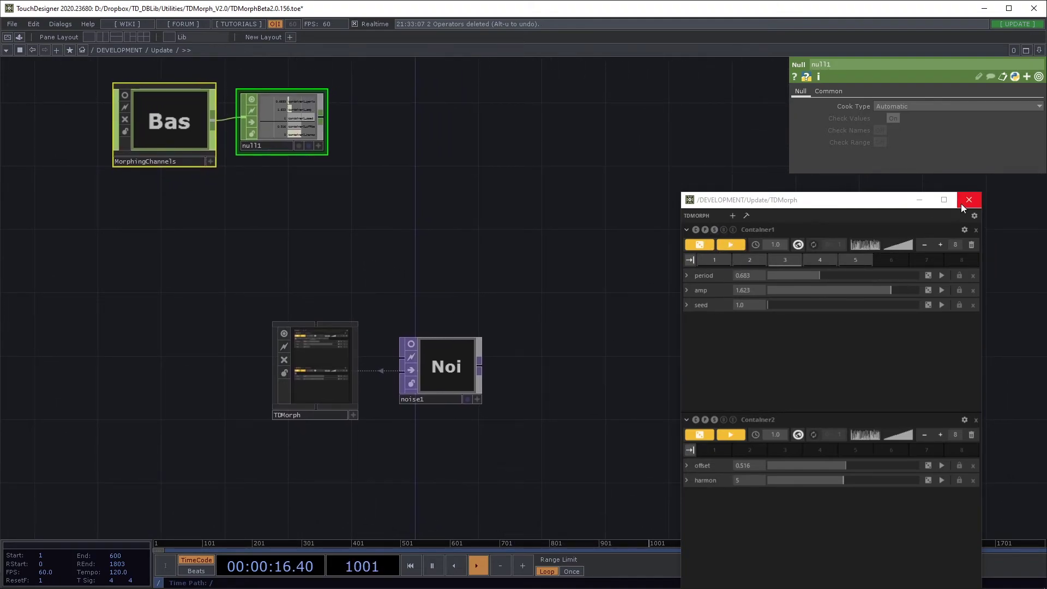
Step: Shift the TDMorph window aside, morph Container1 to random values and recall its preset 1
drag(853, 201, 880, 192)
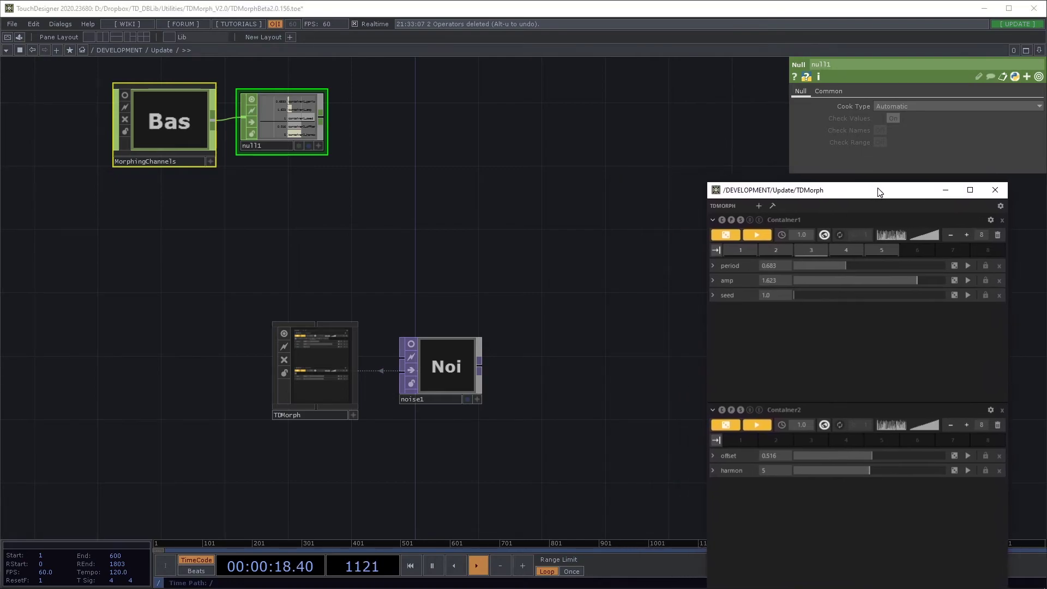
click(756, 236)
click(748, 252)
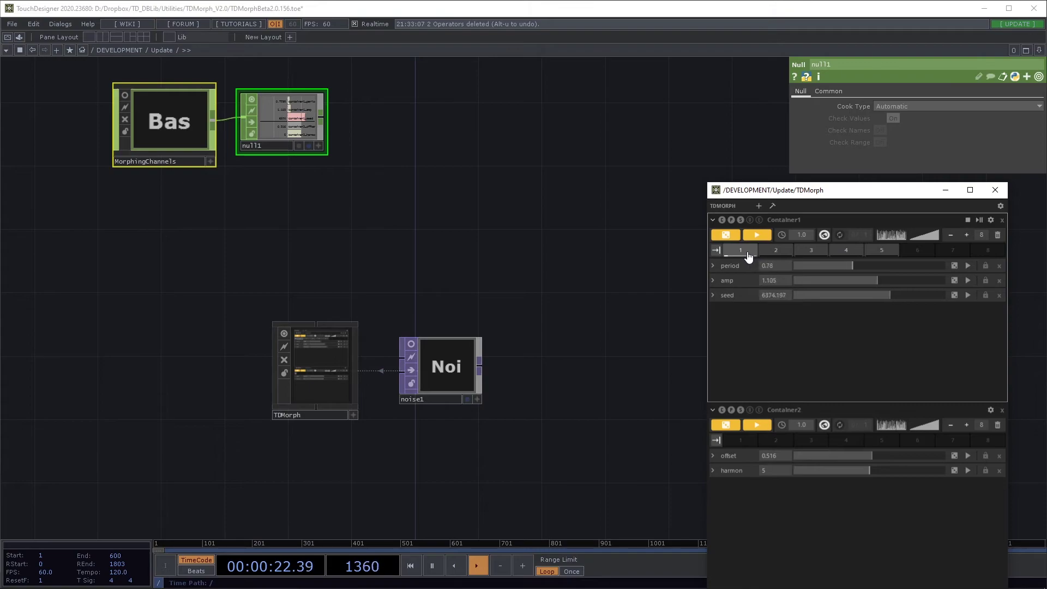
Step: Add a Morphing Timers component from TDMorph's tools below MorphingChannels and connect a Null CHOP to its output
click(773, 207)
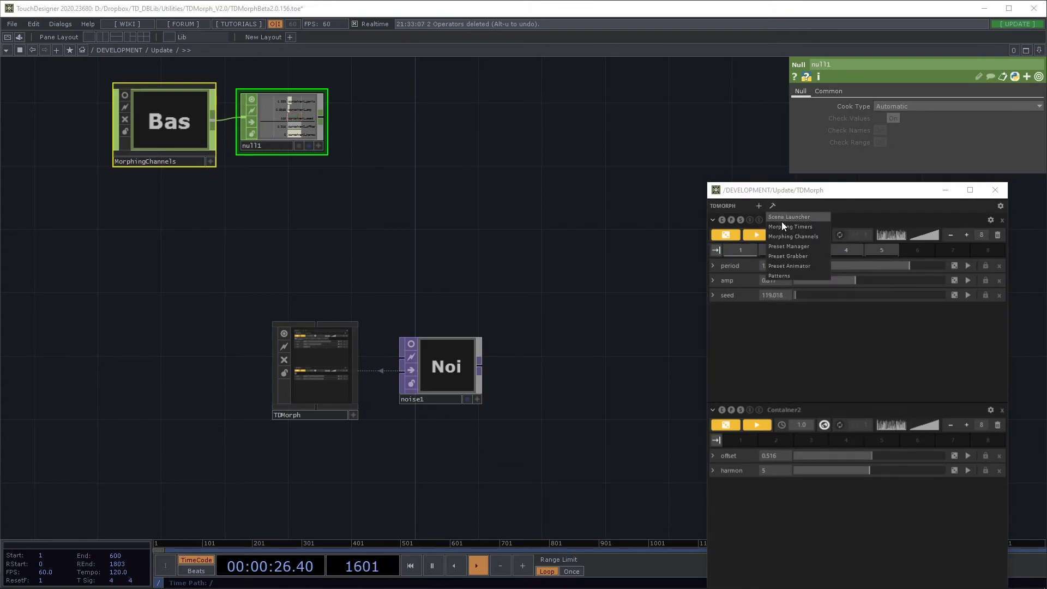
click(782, 227)
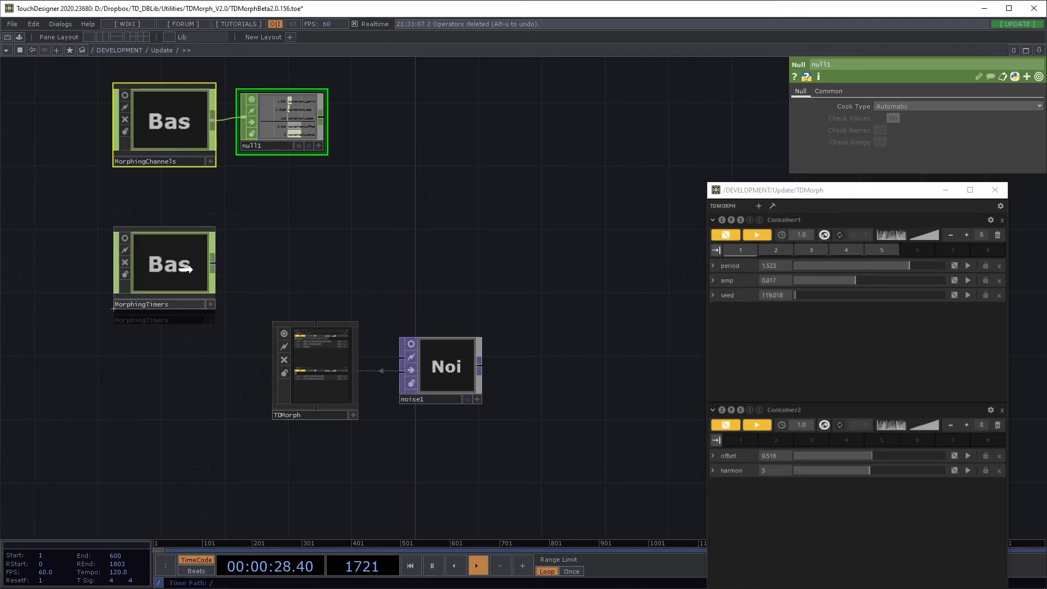
click(198, 242)
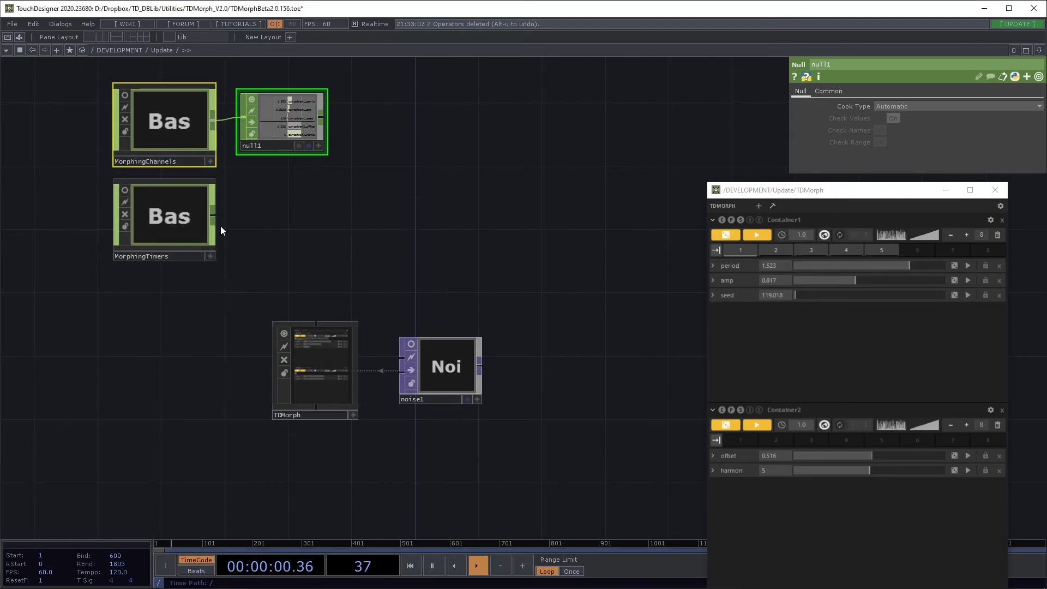
right_click(212, 214)
click(222, 232)
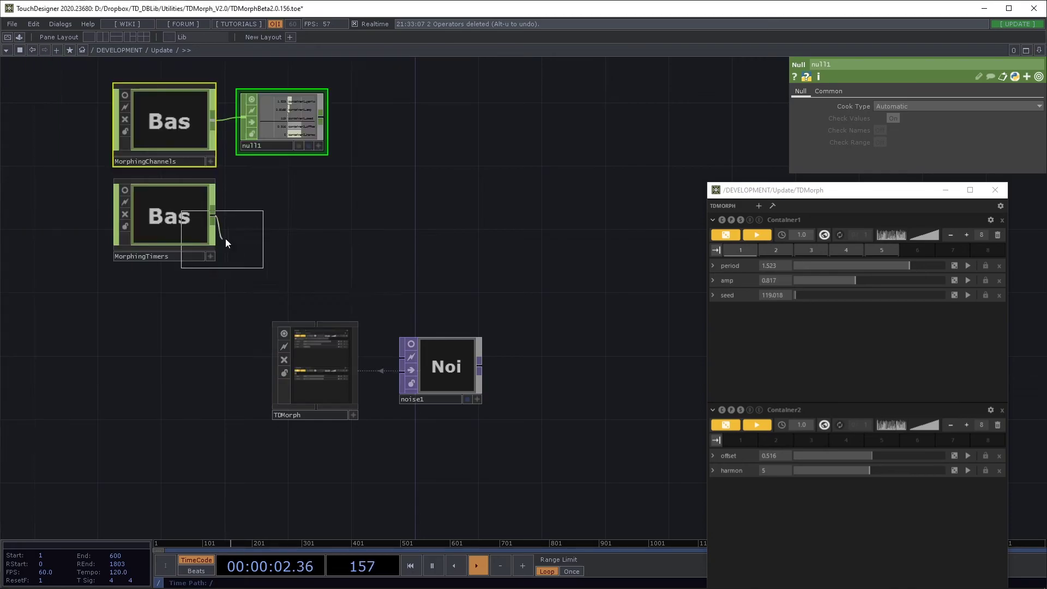
click(284, 220)
Step: Recall Container1's presets 2, 3 and 4 in turn while watching the timer channels in the new Null
scroll(289, 202, up, 5)
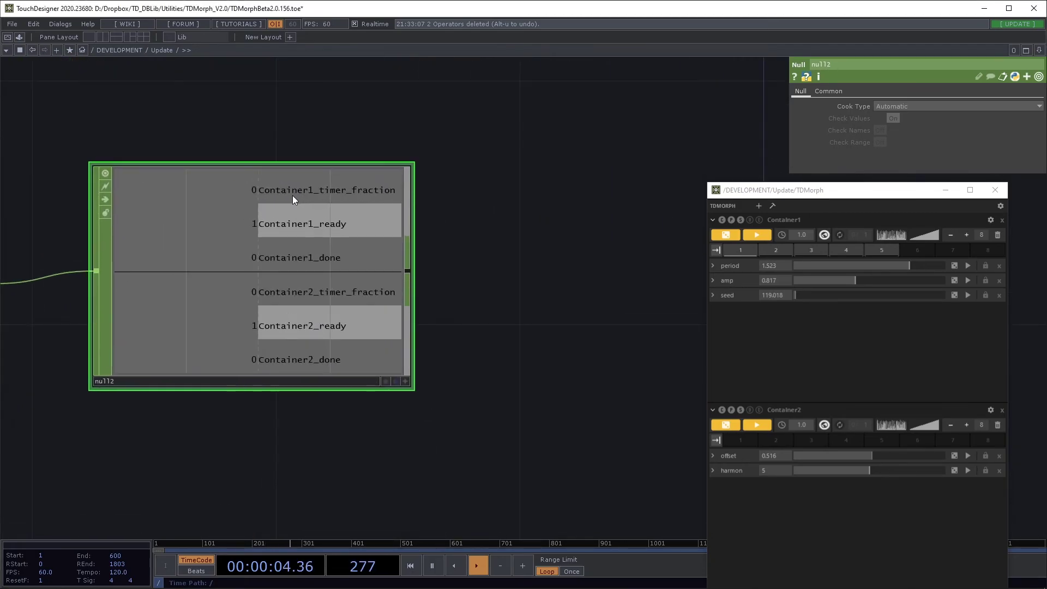
click(805, 361)
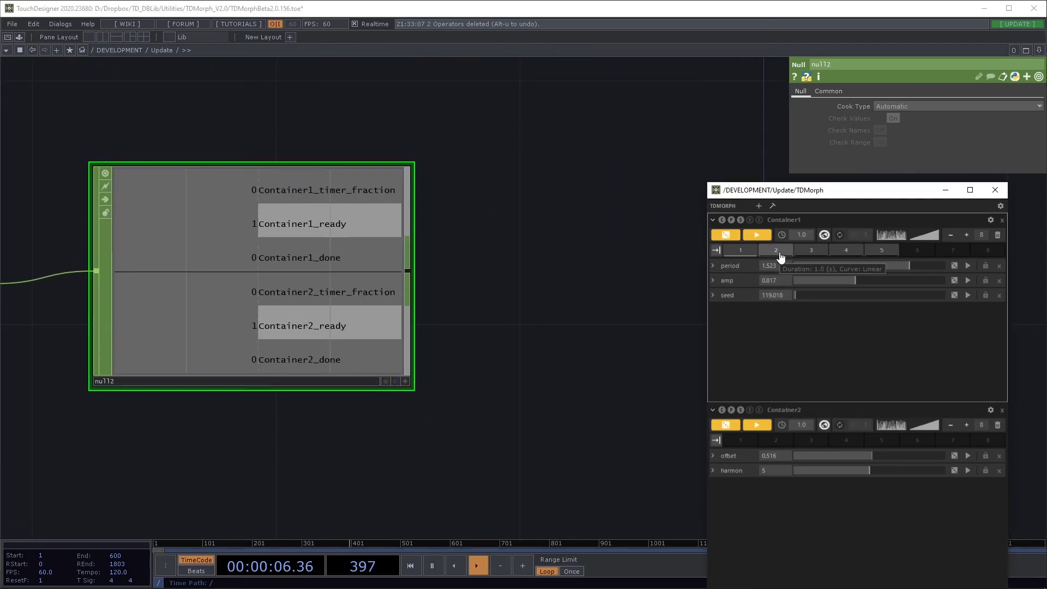
click(777, 252)
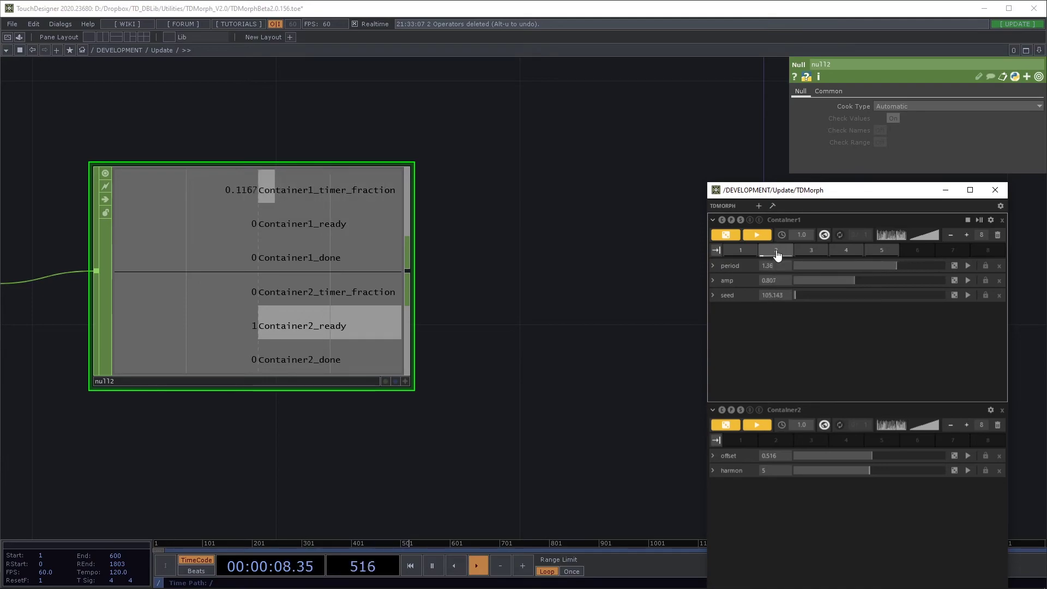
click(811, 251)
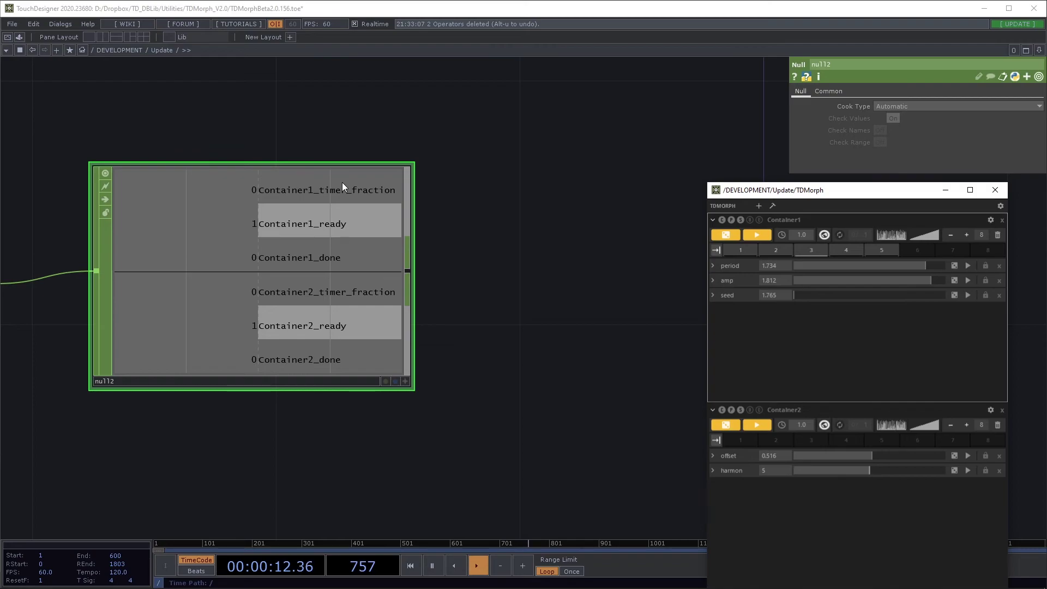
click(839, 252)
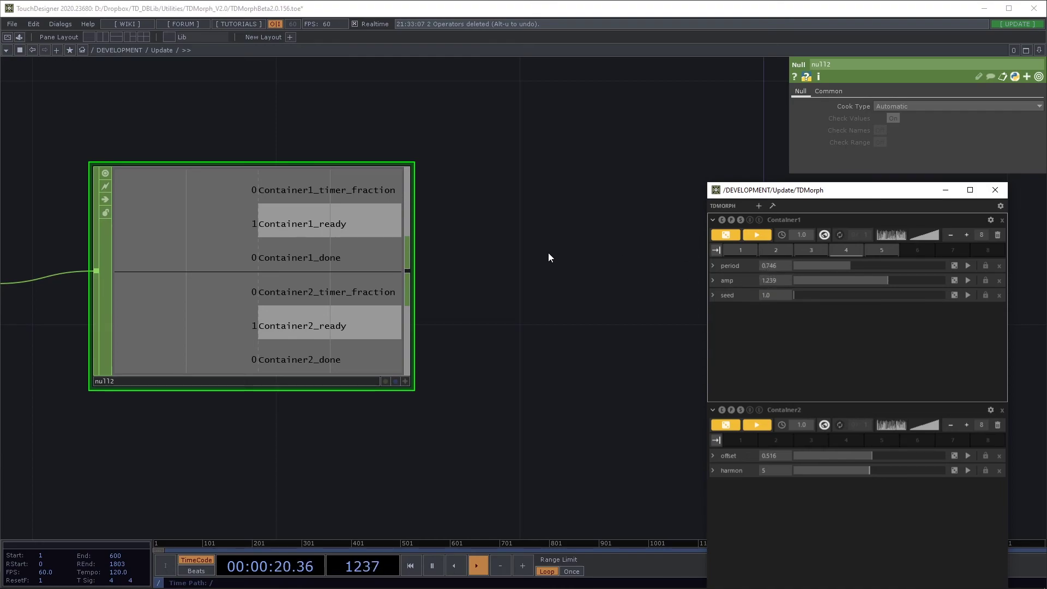
Step: Morph all of Container2's parameters randomly, and run local morphs on Container1's period, amp and seed
click(757, 425)
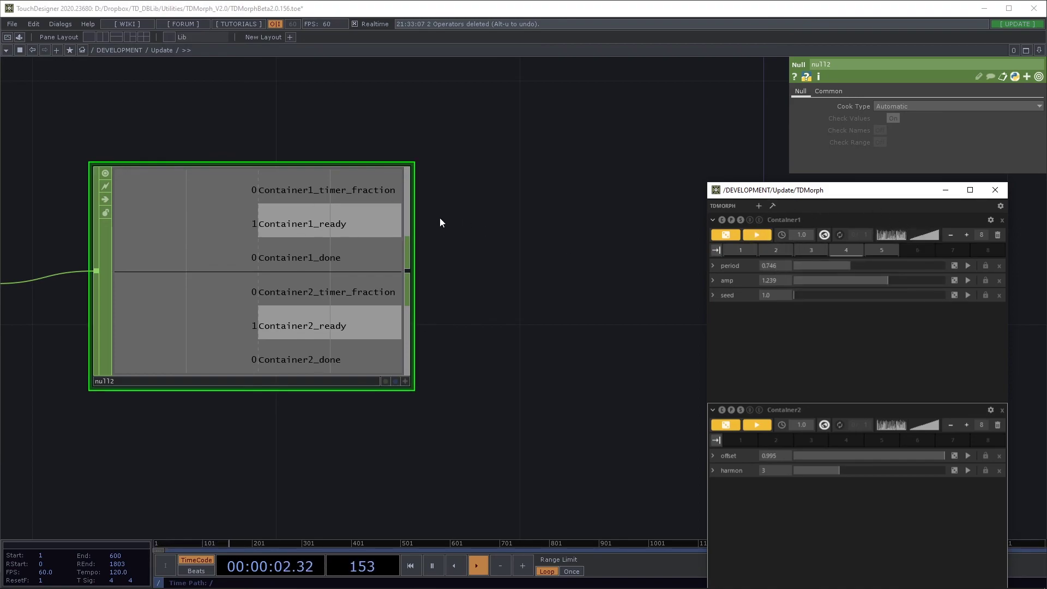
click(968, 266)
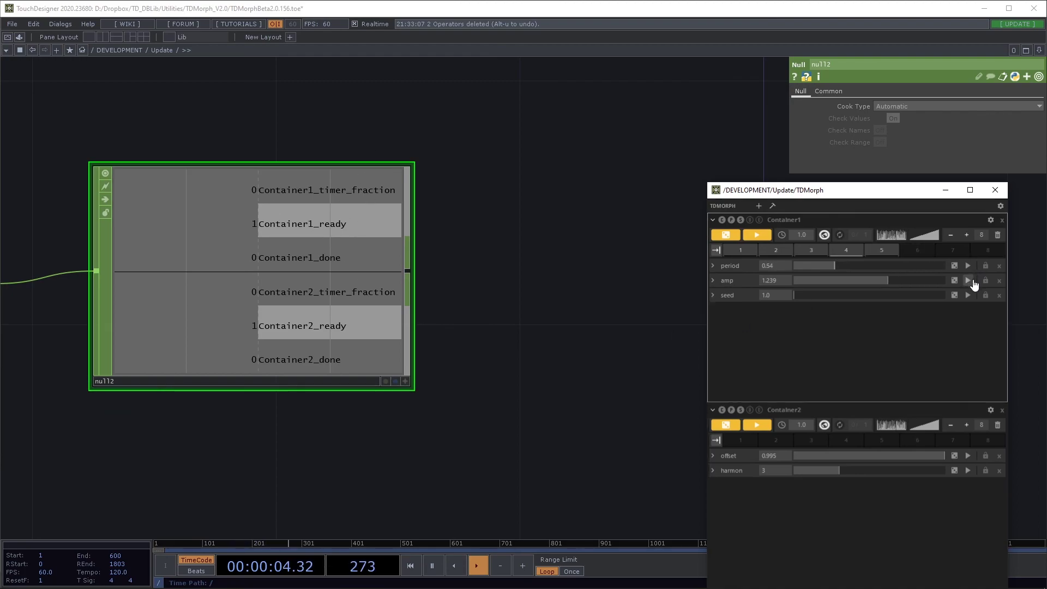
click(969, 281)
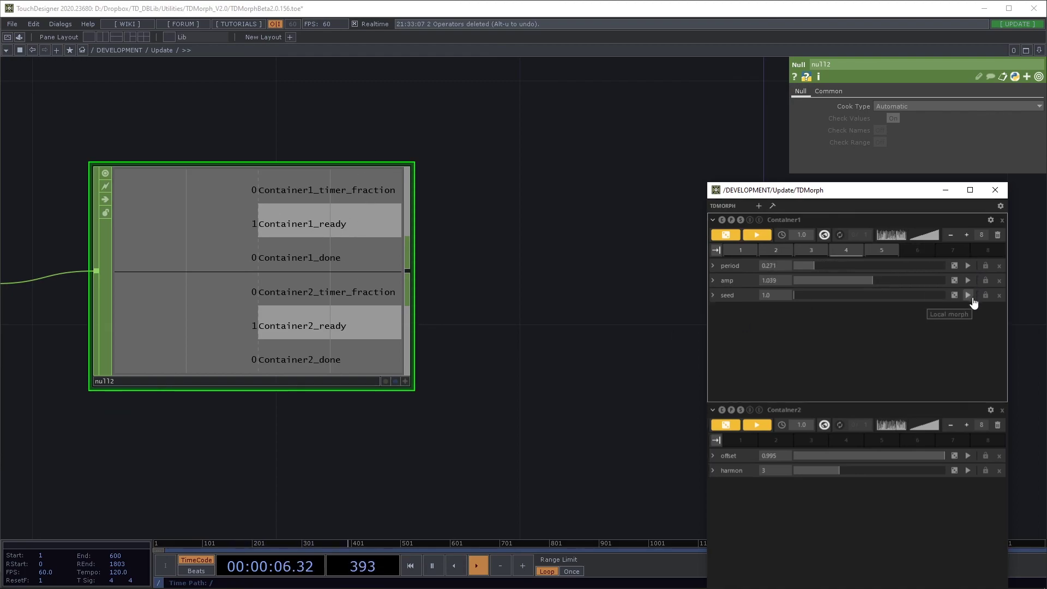
click(969, 295)
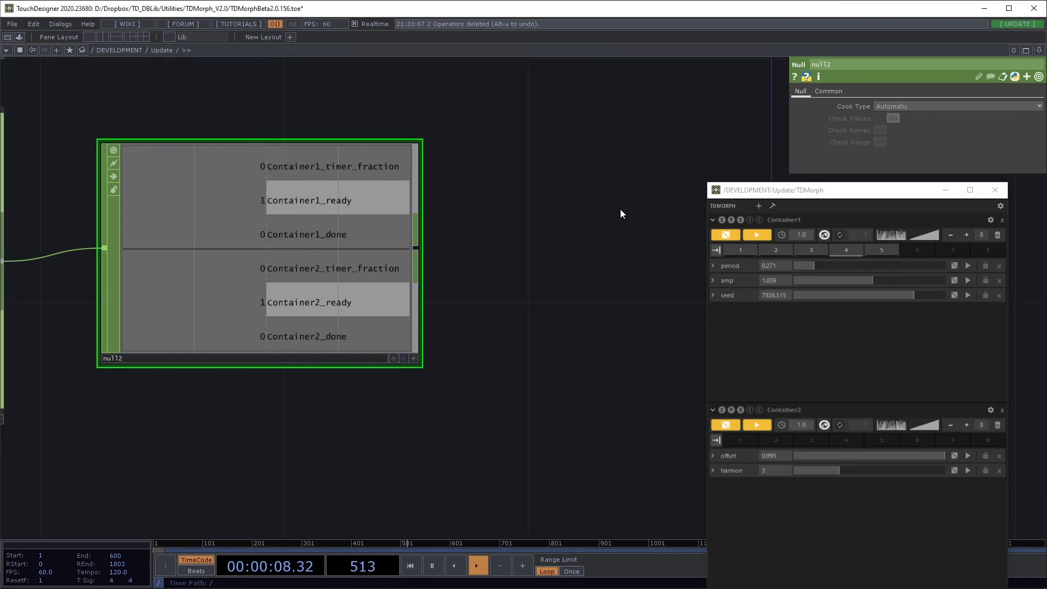
scroll(616, 213, down, 5)
drag(598, 222, 428, 234)
scroll(457, 280, up, 3)
scroll(435, 240, down, 3)
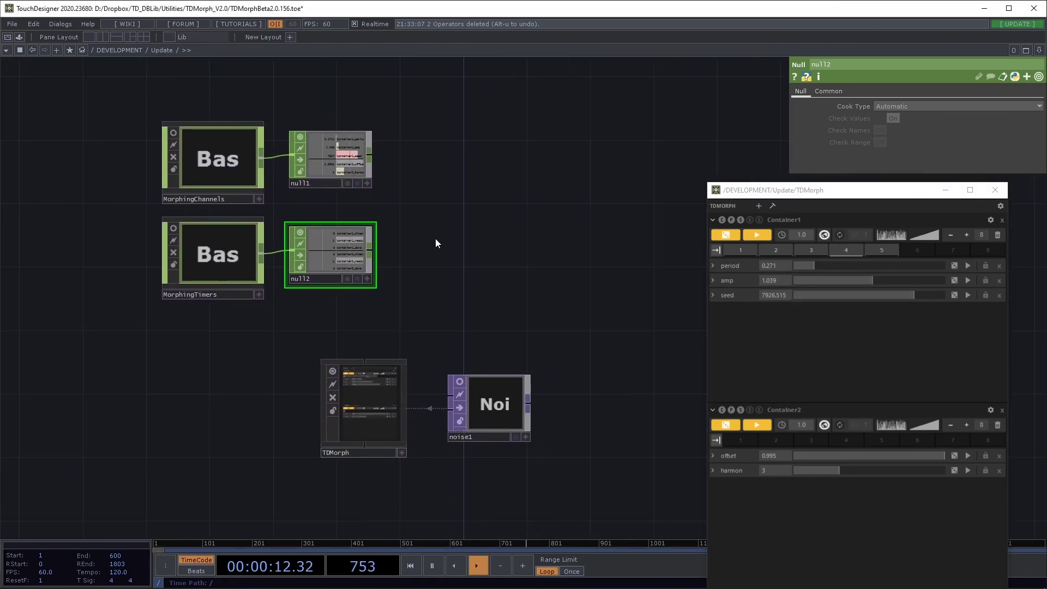